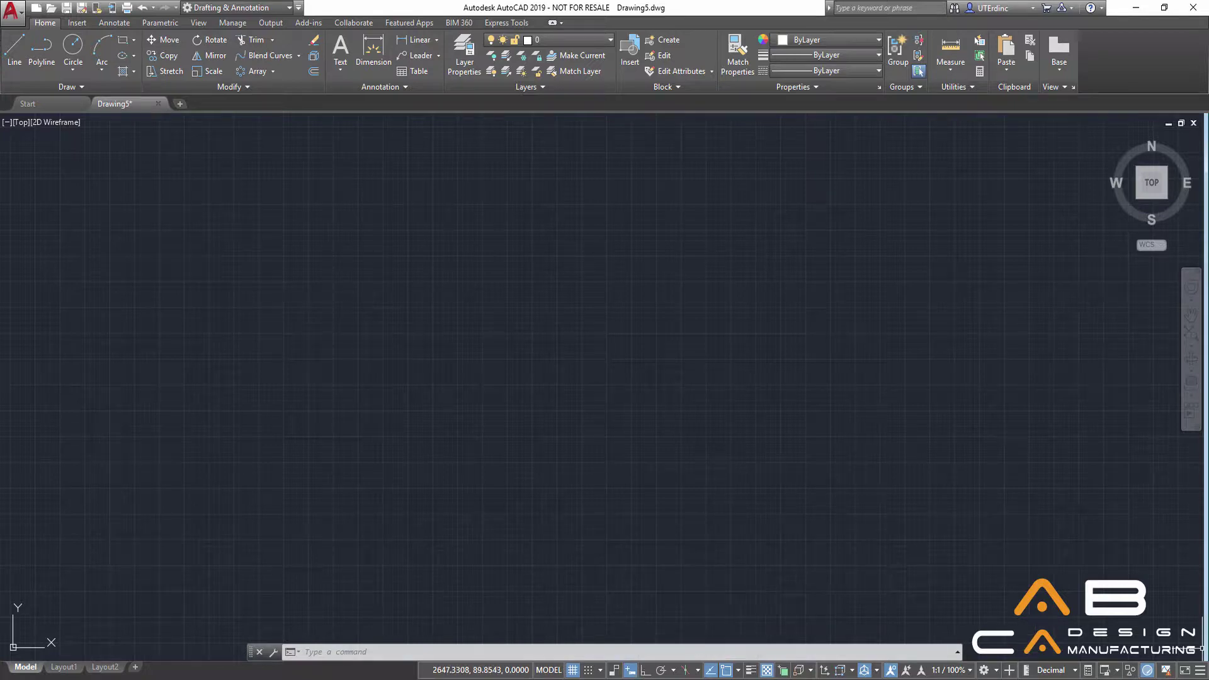
# Add Dynamic Input to the status bar and switch it on.
pyautogui.click(1199, 670)
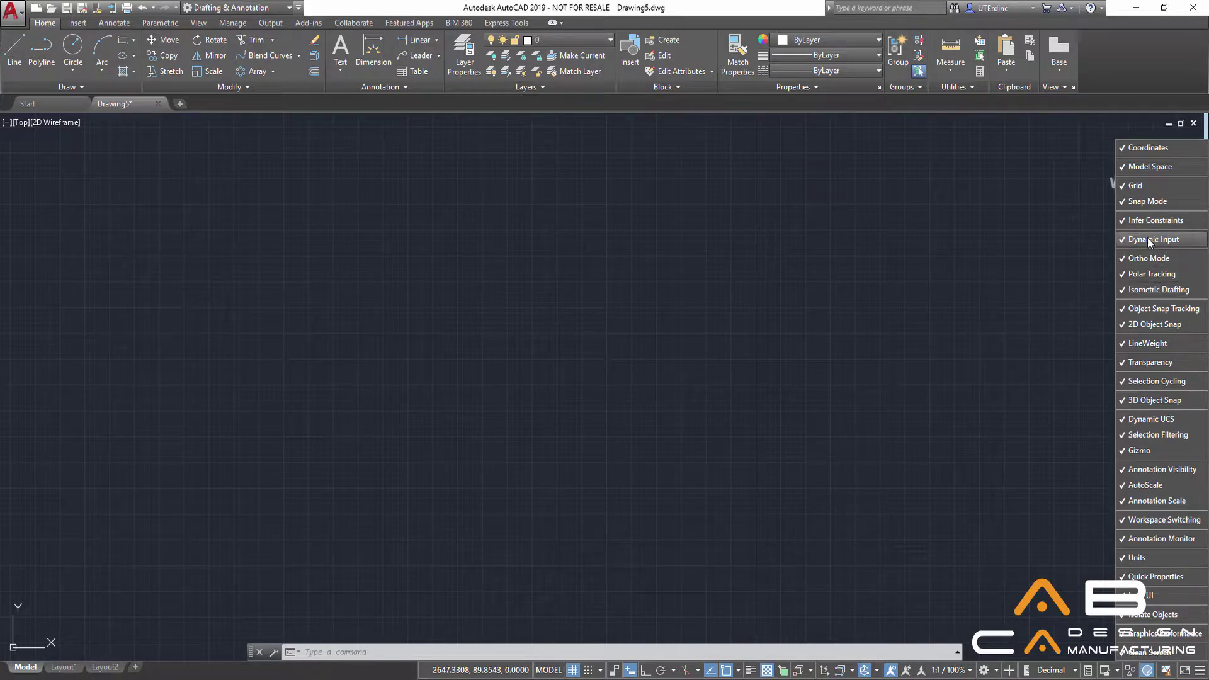
pyautogui.click(666, 649)
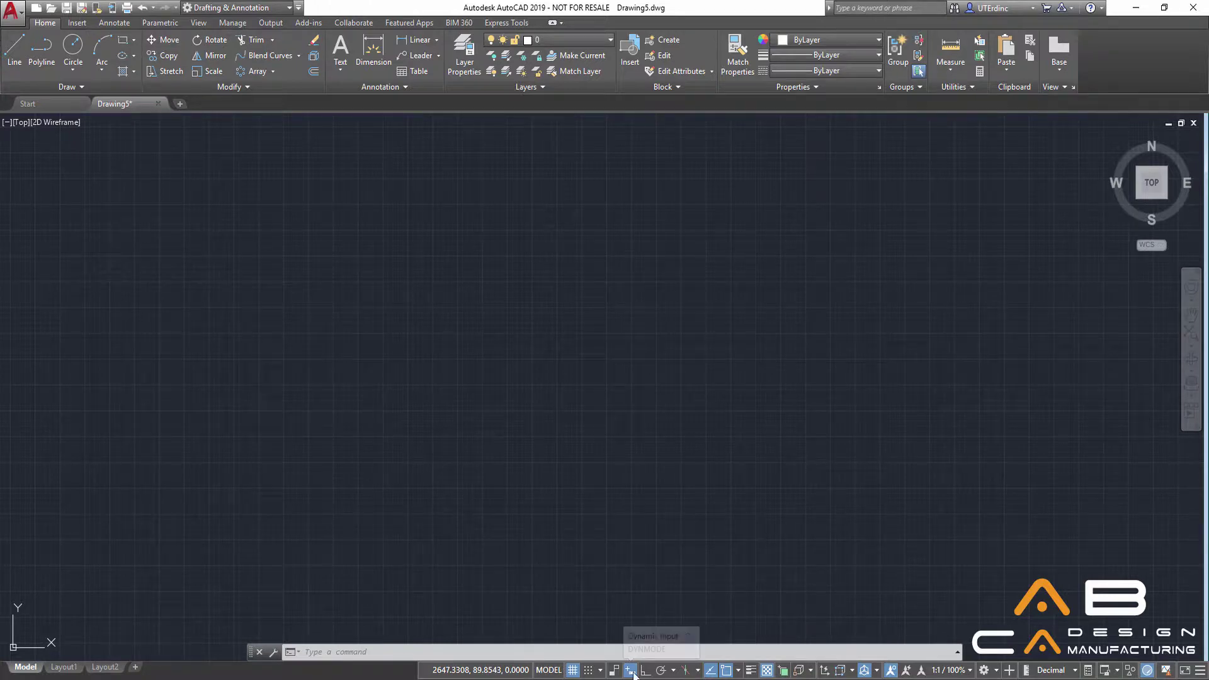
pyautogui.click(5, 60)
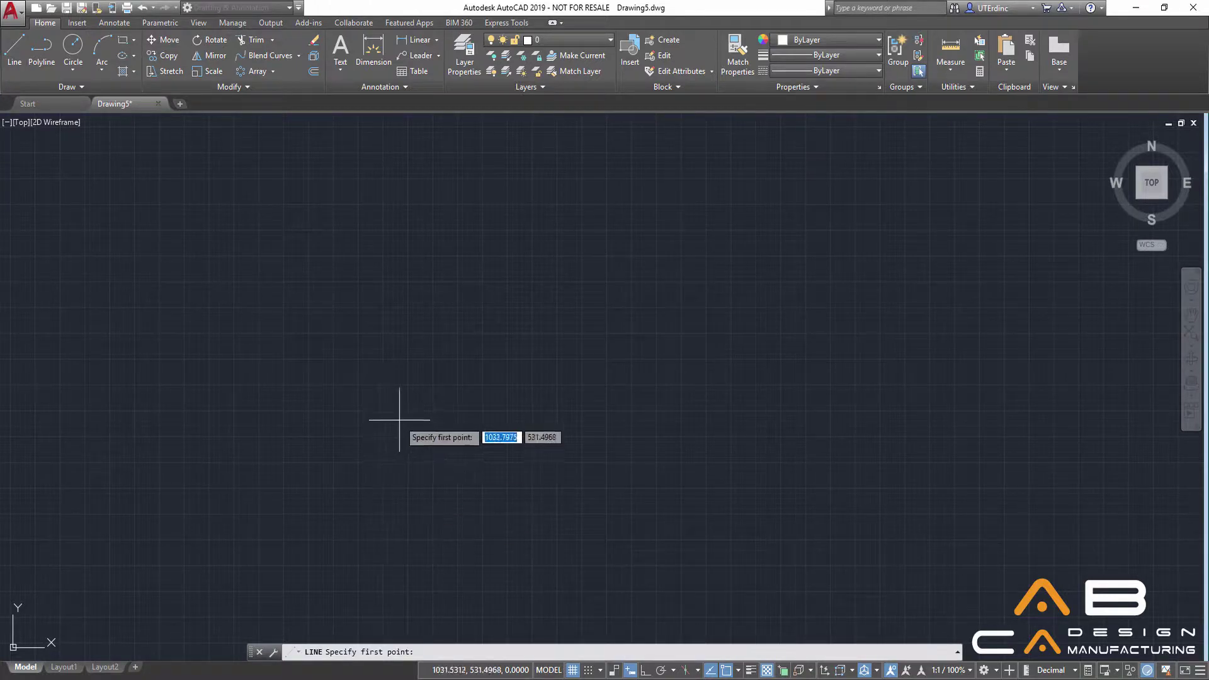
# Draw a 100-unit line at 30° from a picked start point using Dynamic Input fields.
pyautogui.click(409, 399)
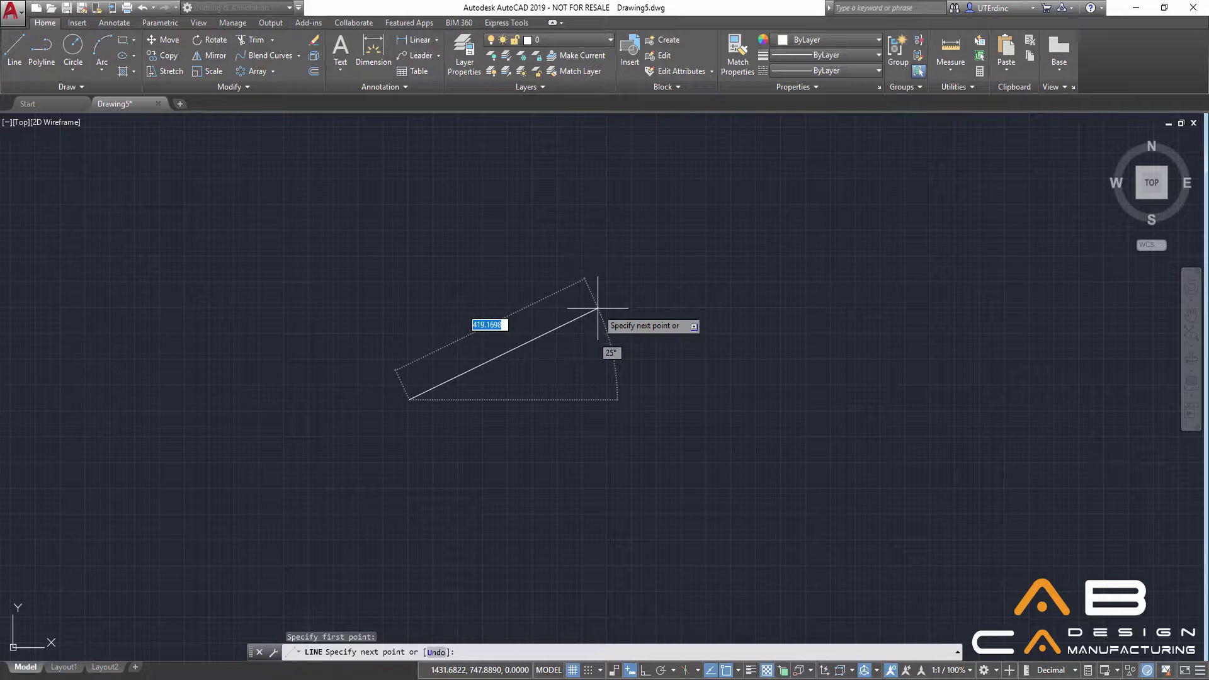
pyautogui.write('1')
pyautogui.write('00')
pyautogui.press('Tab')
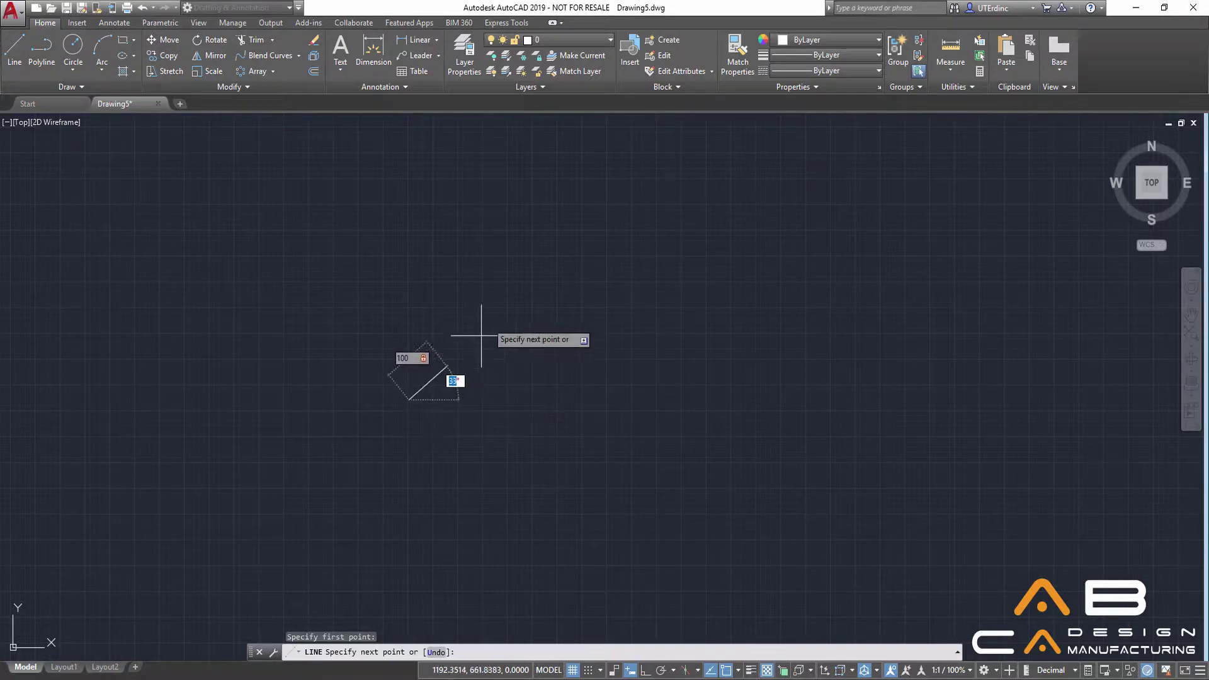
pyautogui.scroll(2, 459, 346)
pyautogui.scroll(2, 440, 432)
pyautogui.scroll(2, 333, 452)
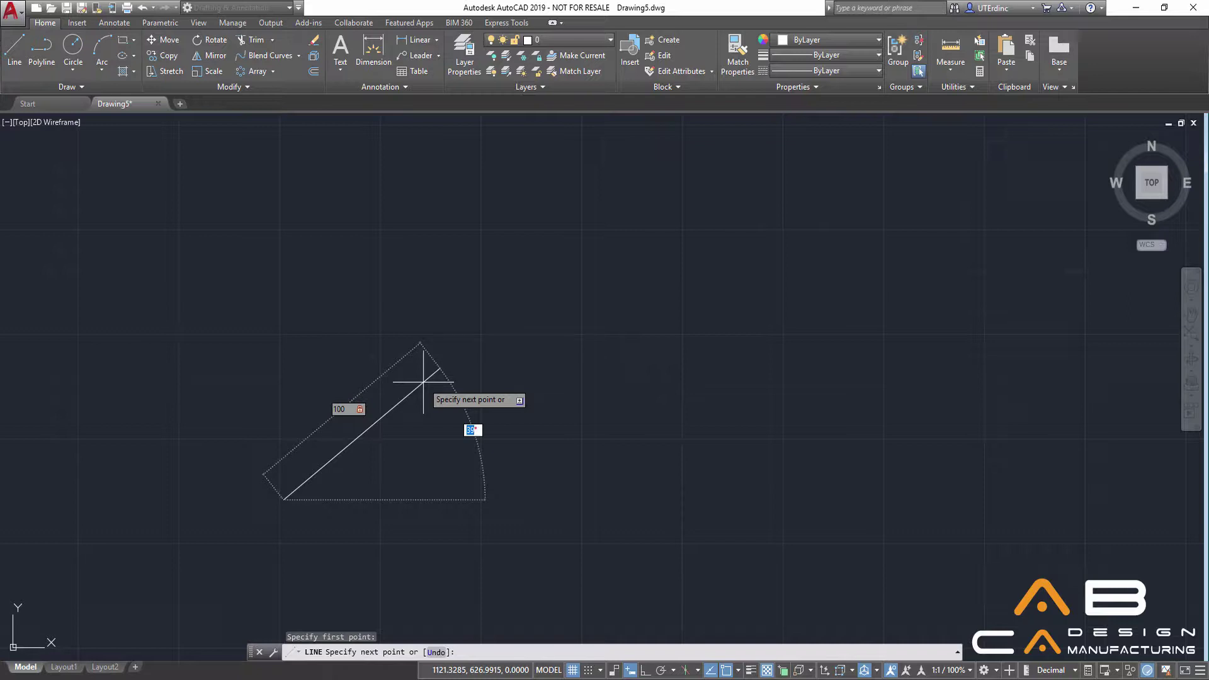
pyautogui.write('30')
pyautogui.press('Return')
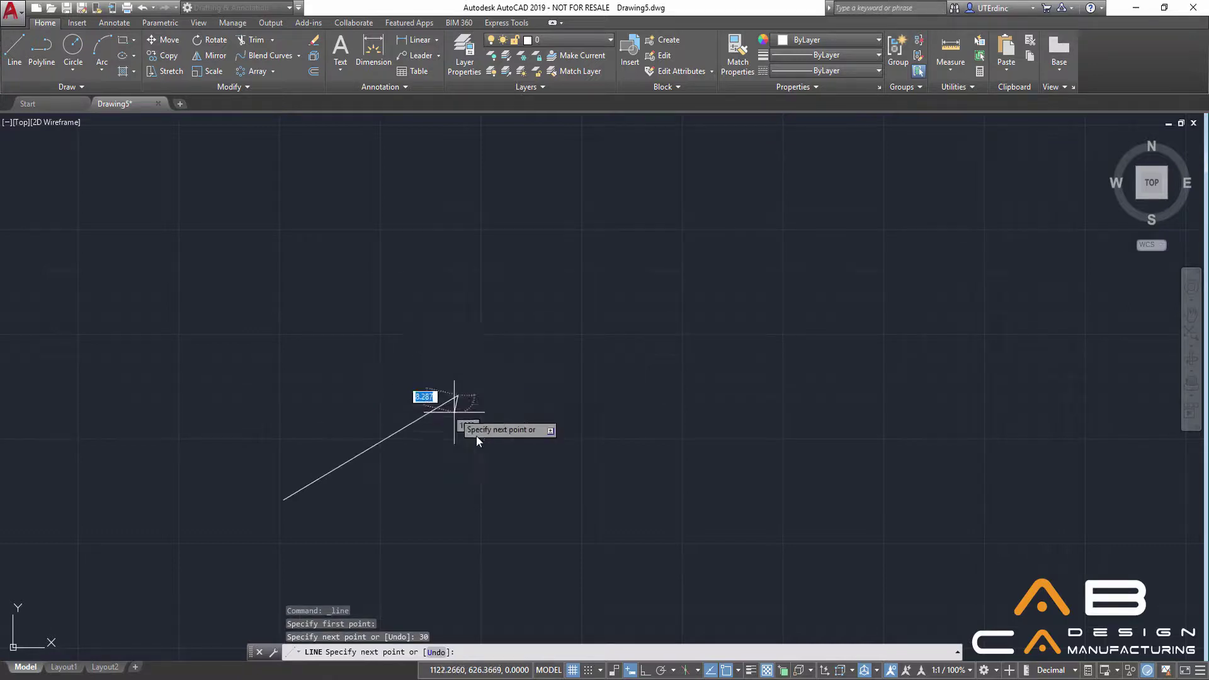
pyautogui.press('Return')
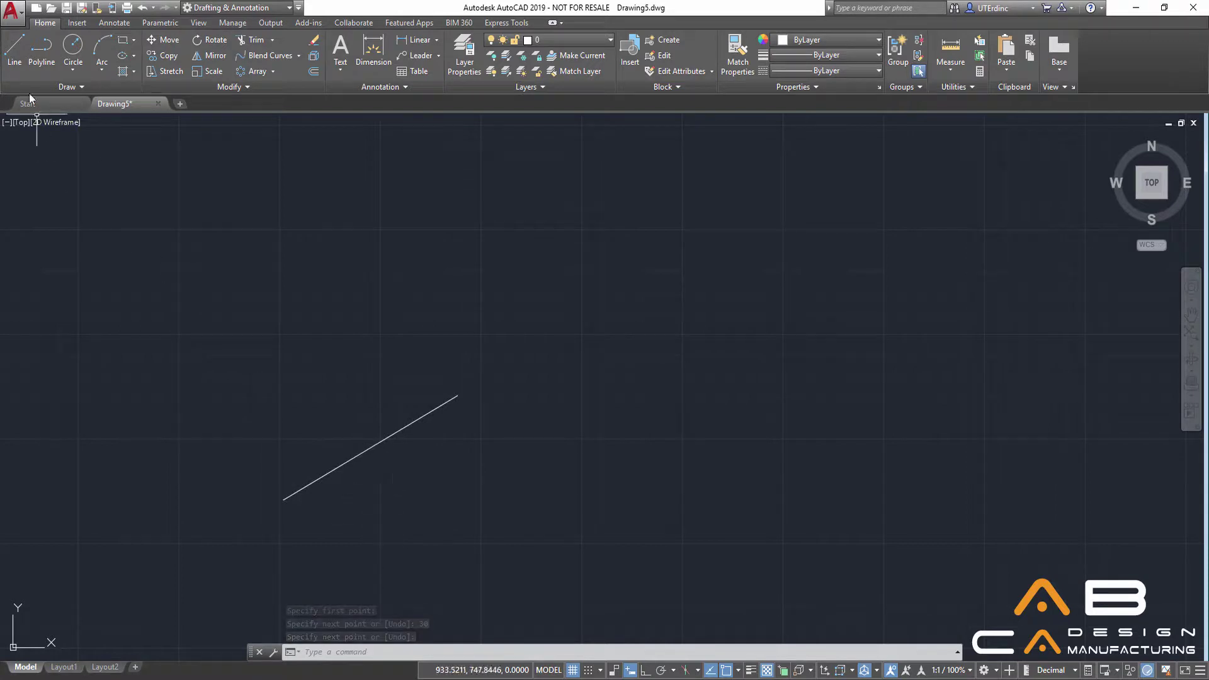
# Draw a 200-unit line starting to the right of the first line.
pyautogui.click(17, 65)
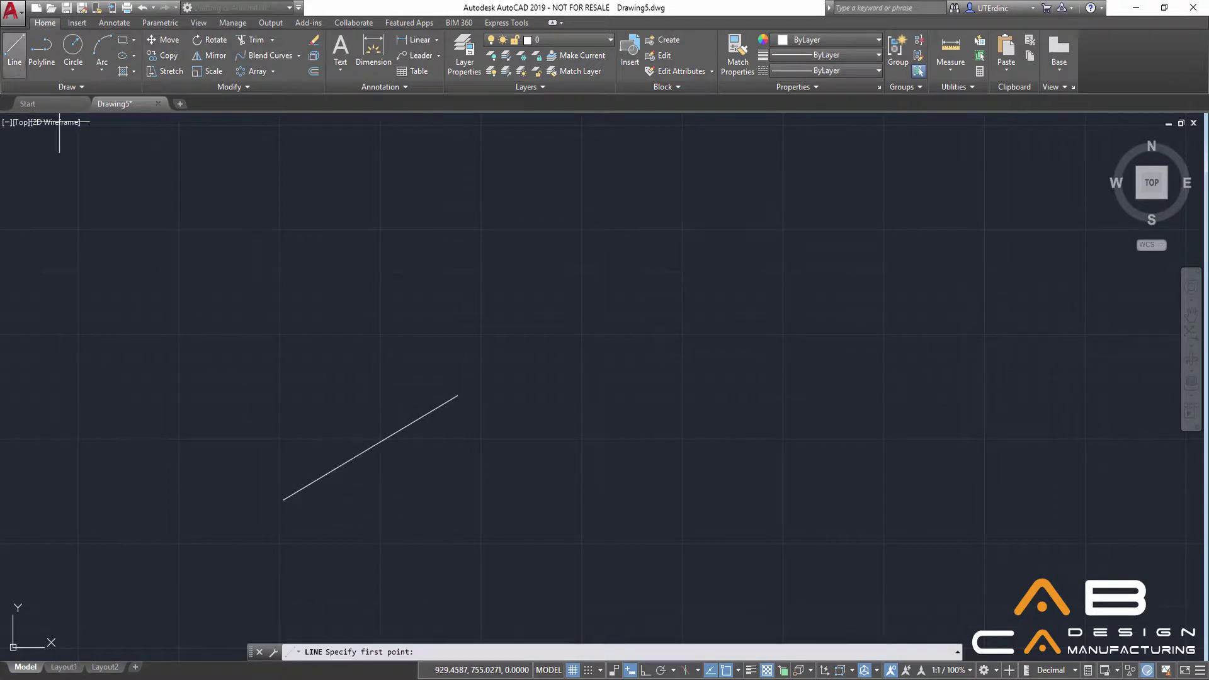
pyautogui.click(485, 480)
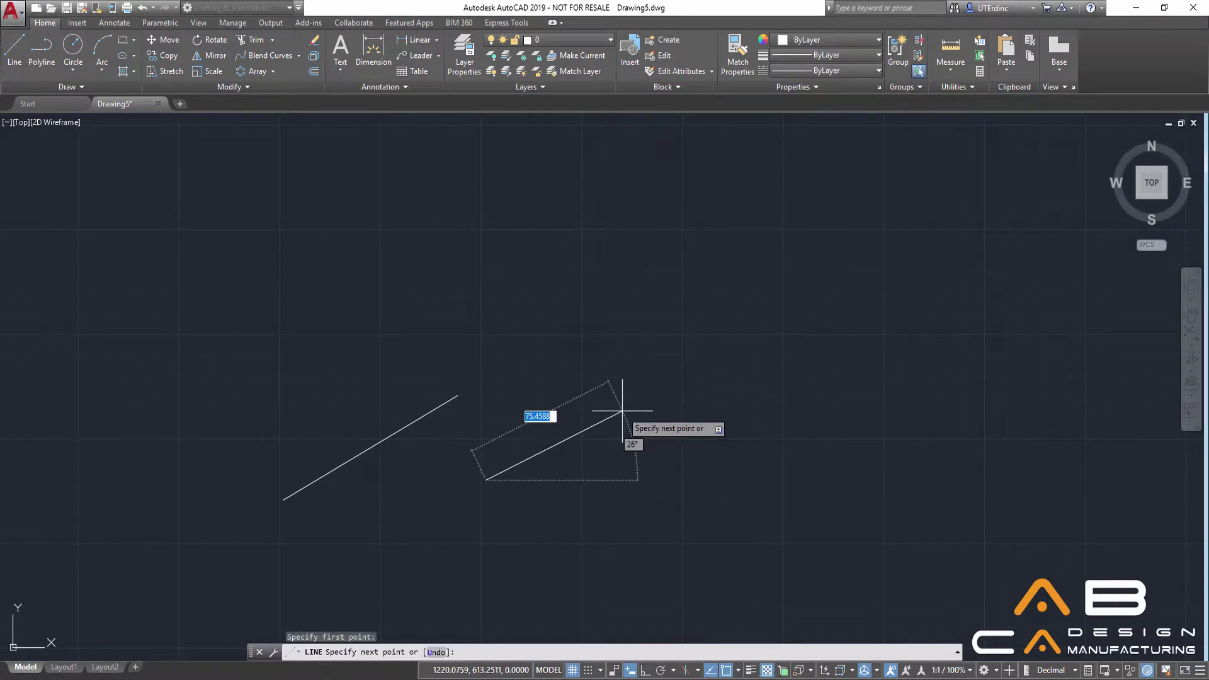
pyautogui.write('200')
pyautogui.press('Return')
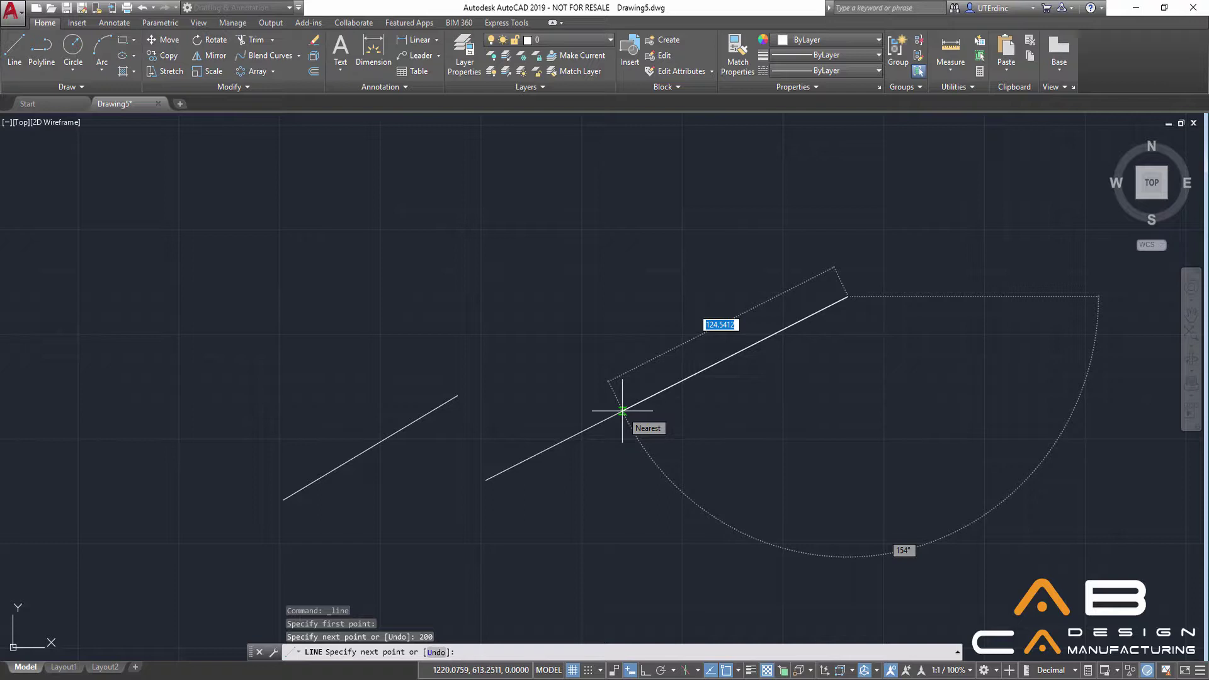
pyautogui.press('Return')
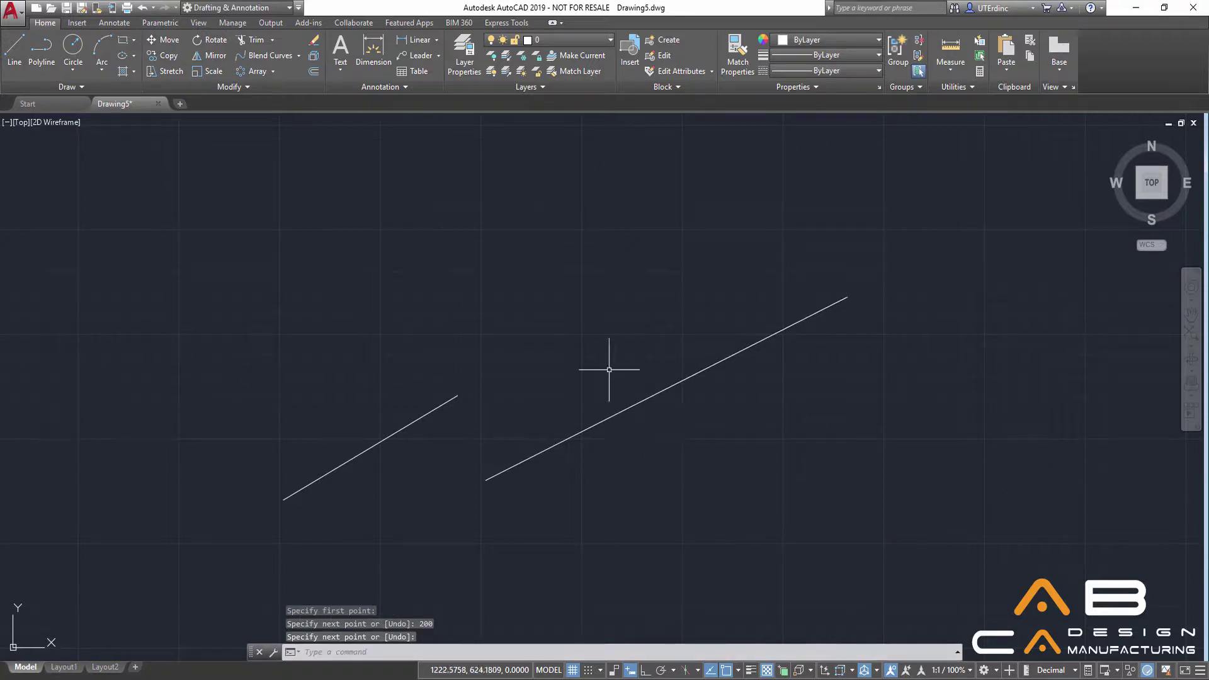
# Draw a 200-unit line at 60° starting left of the first line.
pyautogui.click(14, 47)
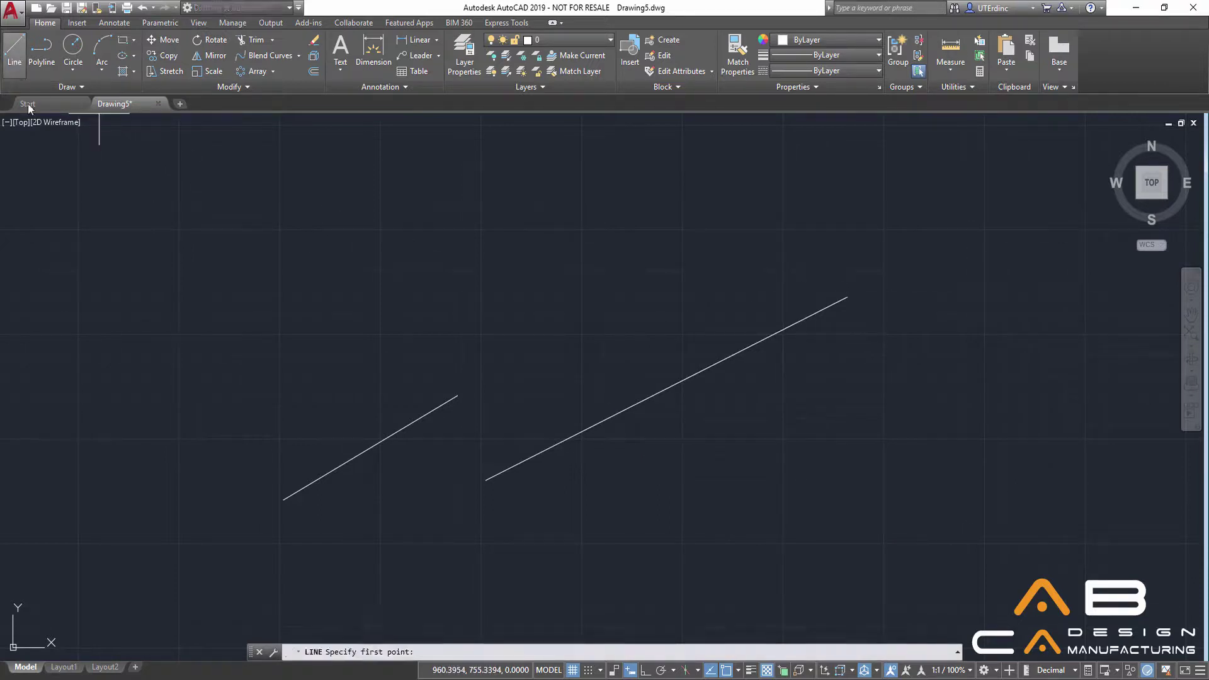
pyautogui.click(214, 440)
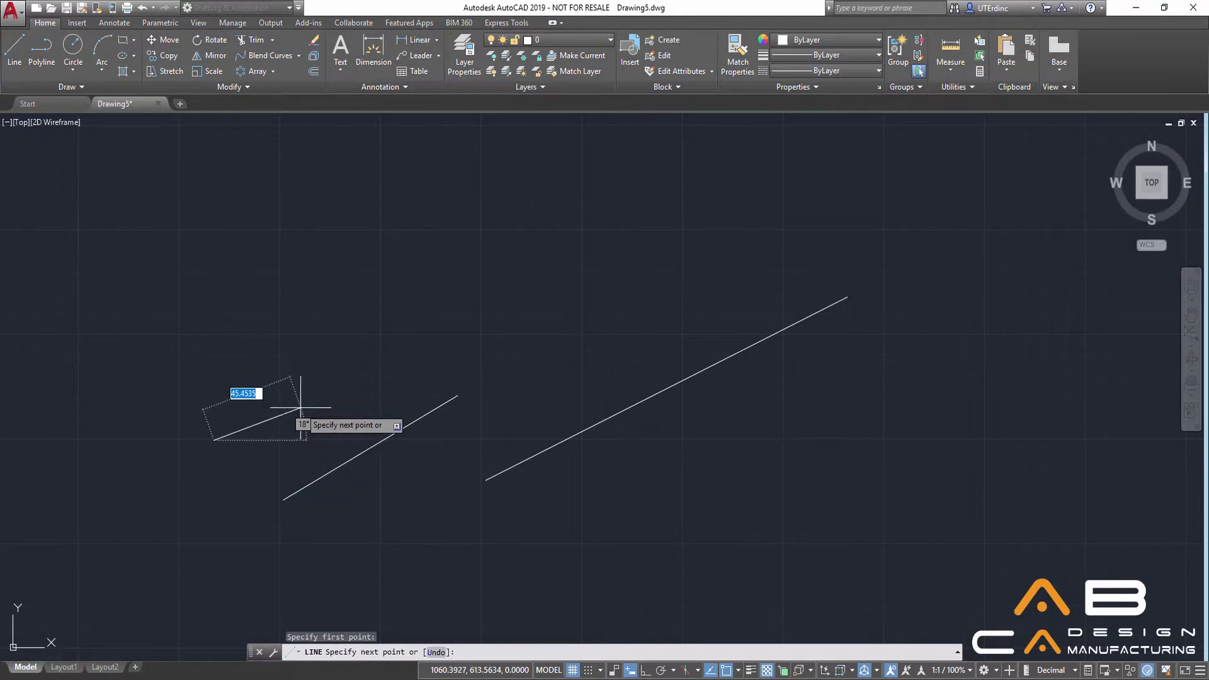
pyautogui.write('200')
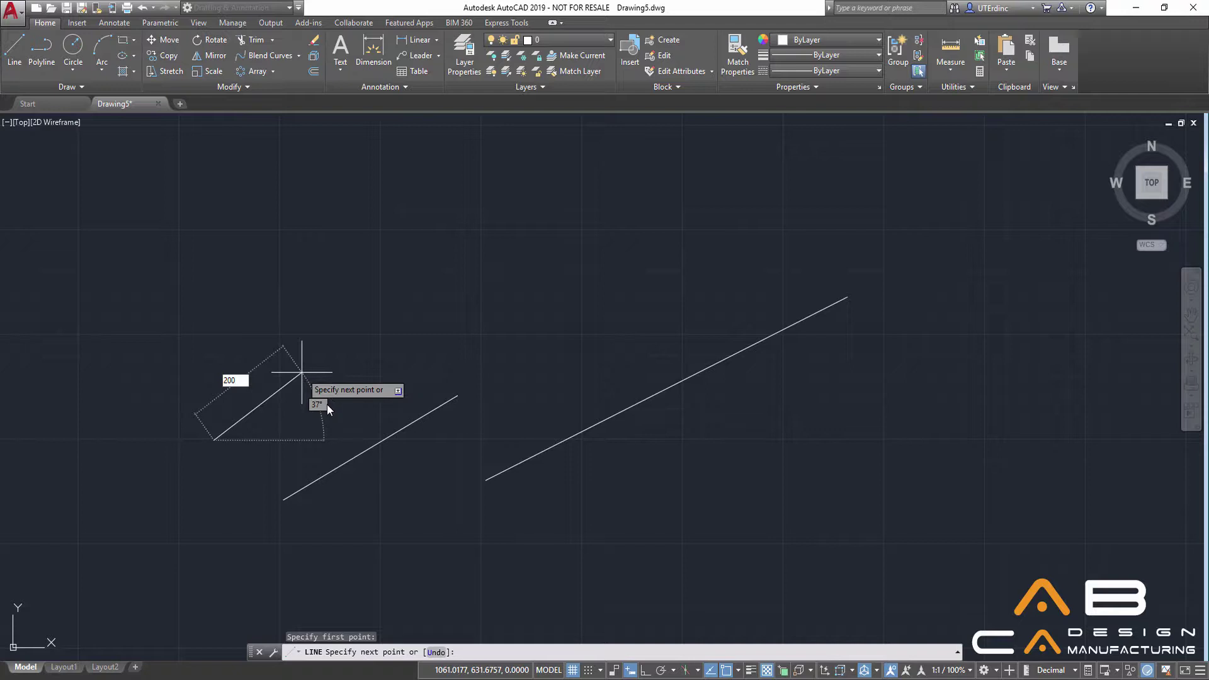
pyautogui.press('Tab')
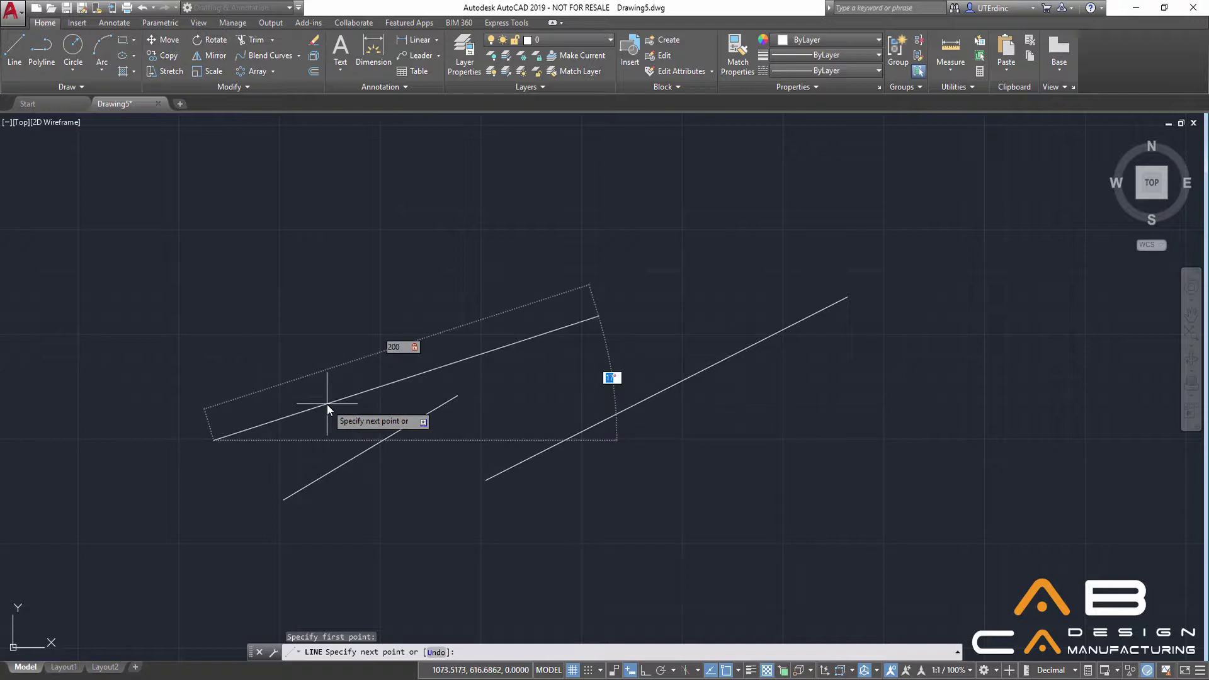
pyautogui.write('60')
pyautogui.press('Return')
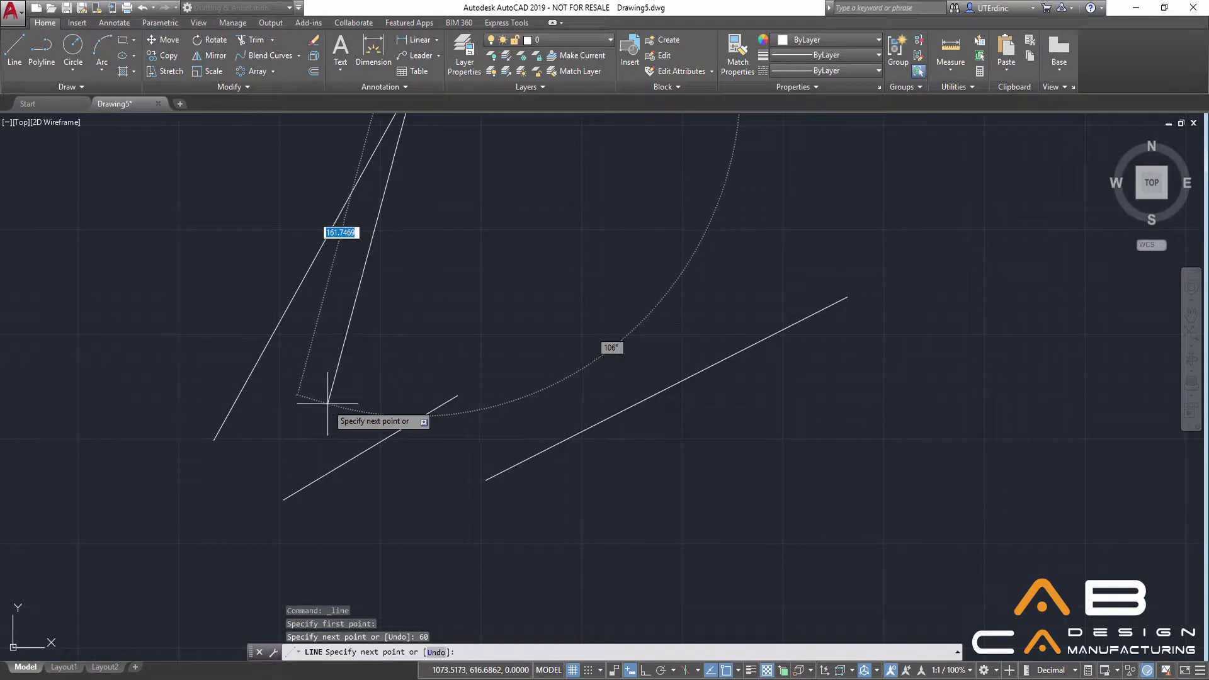
pyautogui.scroll(-2, 461, 340)
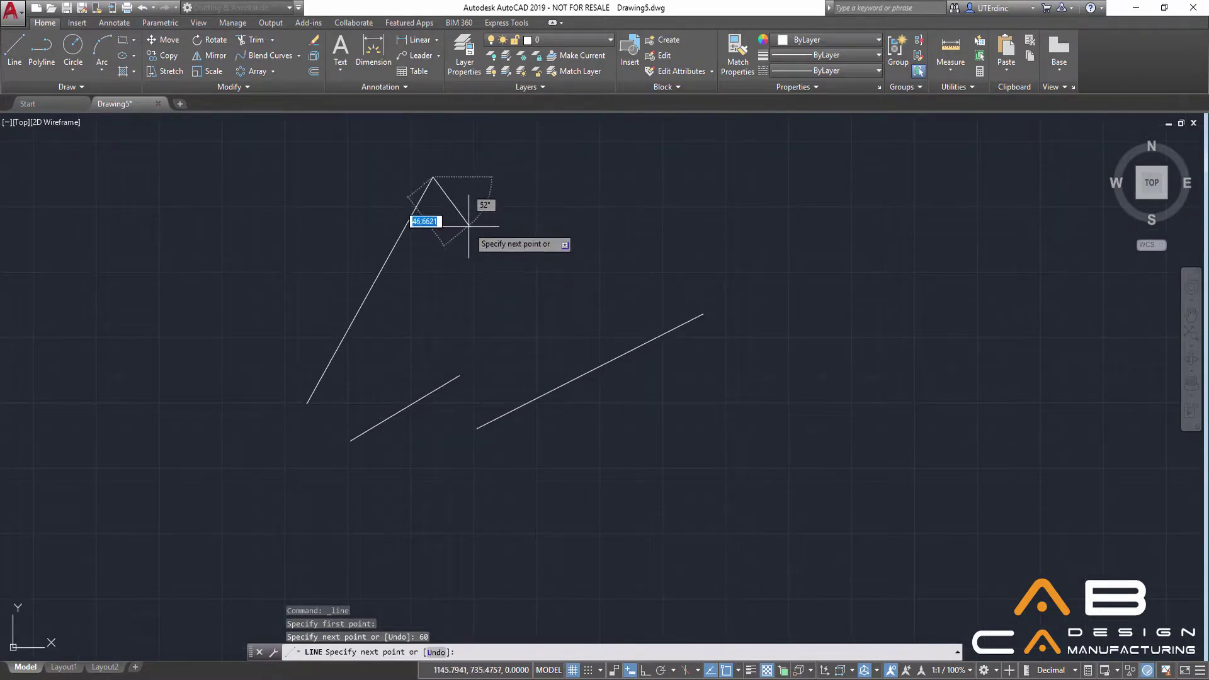
pyautogui.press('Return')
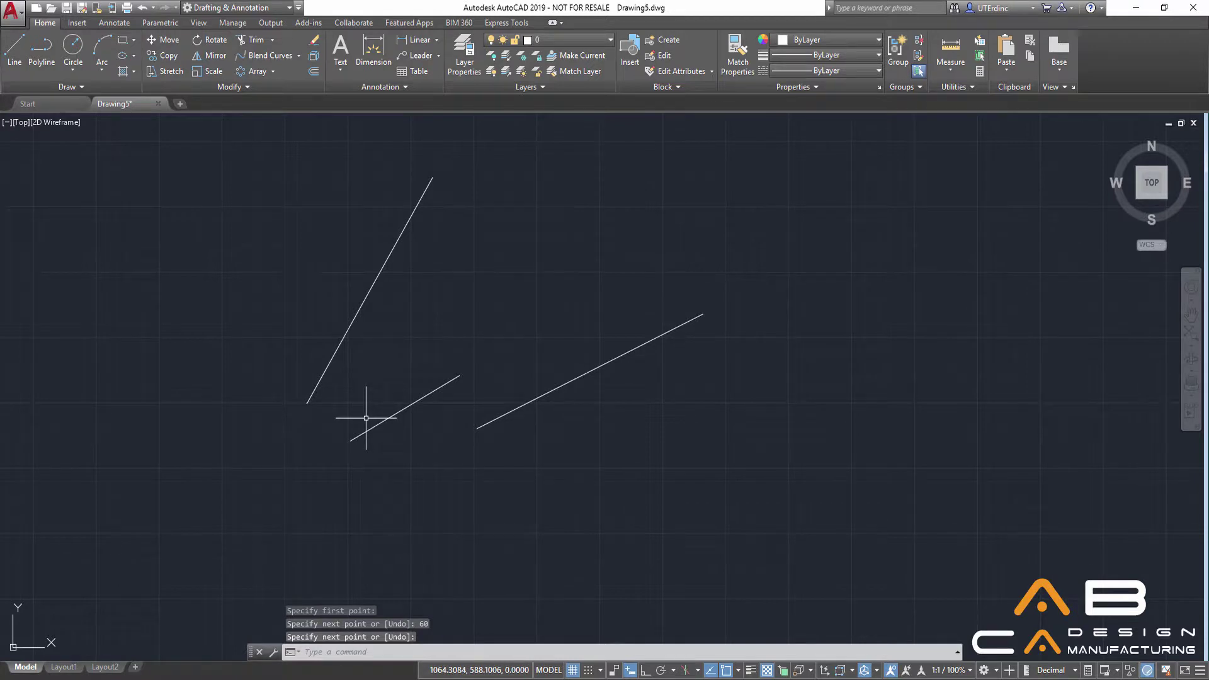
# Window-select all three lines and erase them.
pyautogui.click(844, 219)
pyautogui.click(306, 419)
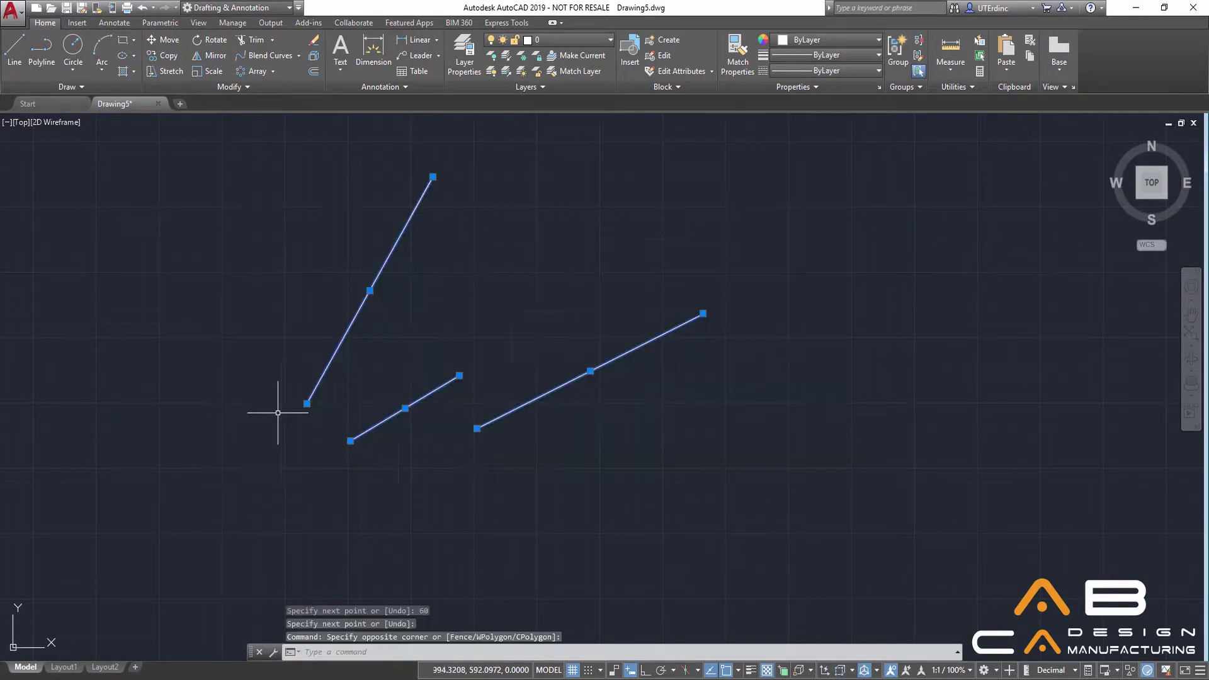
pyautogui.rightClick(348, 345)
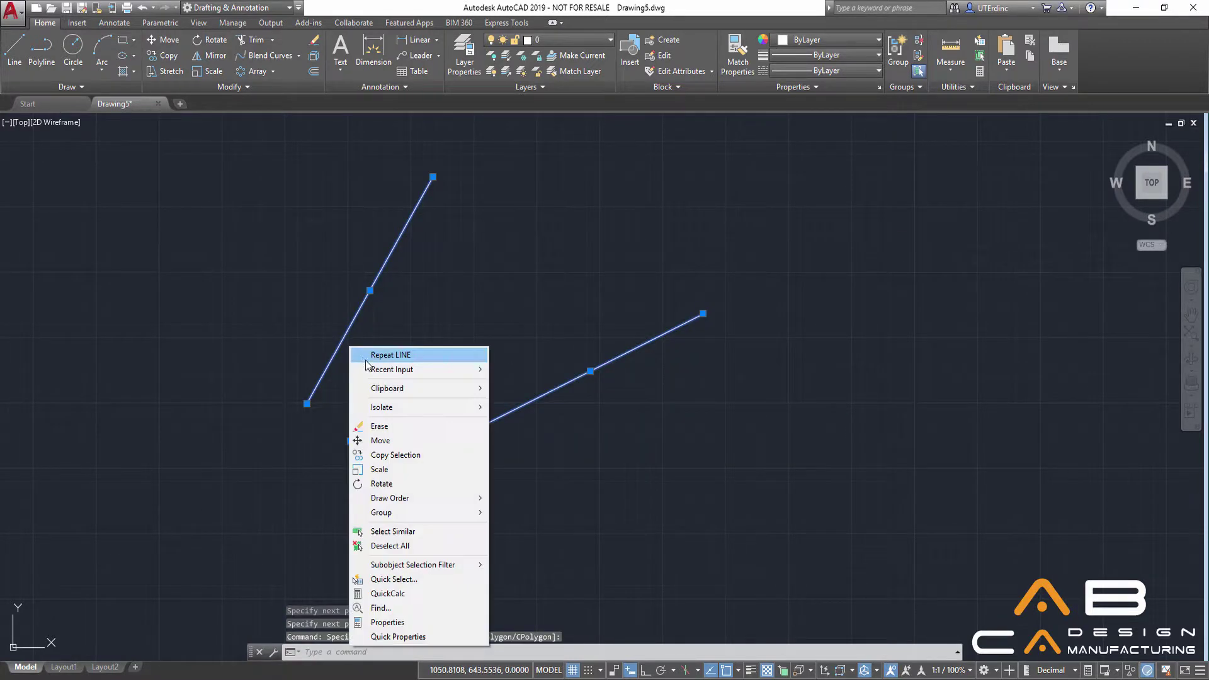
pyautogui.click(393, 430)
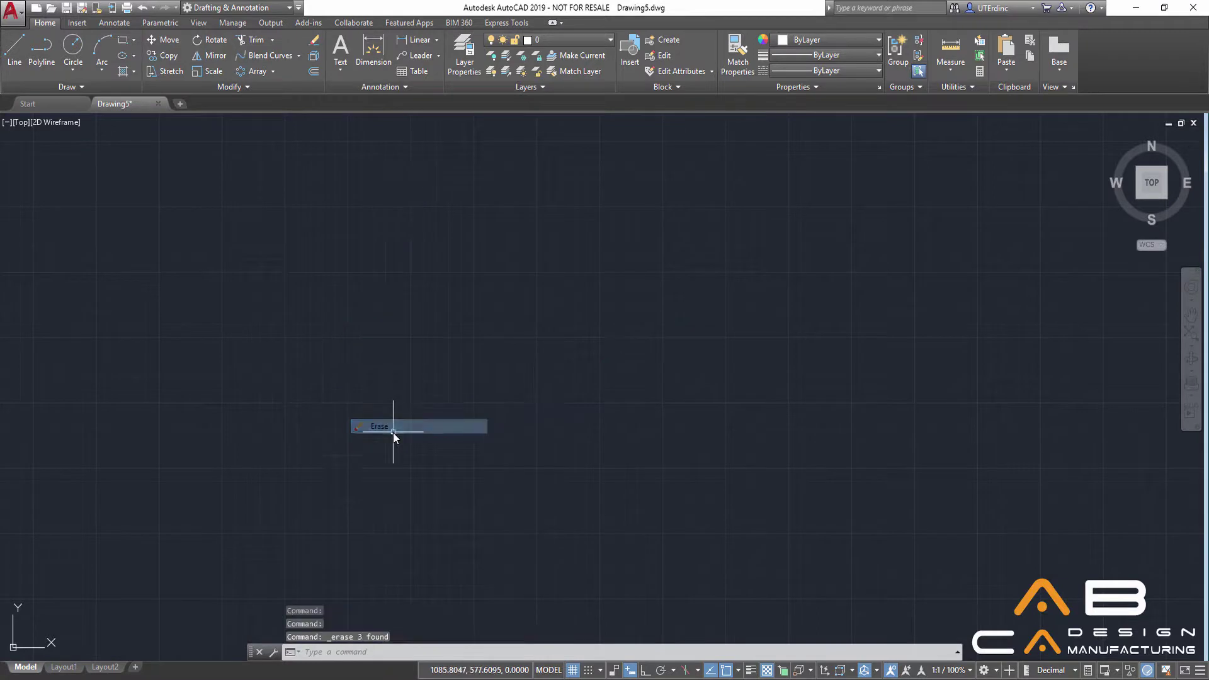
# Draw a circle of diameter 60 at a picked centre point.
pyautogui.click(73, 48)
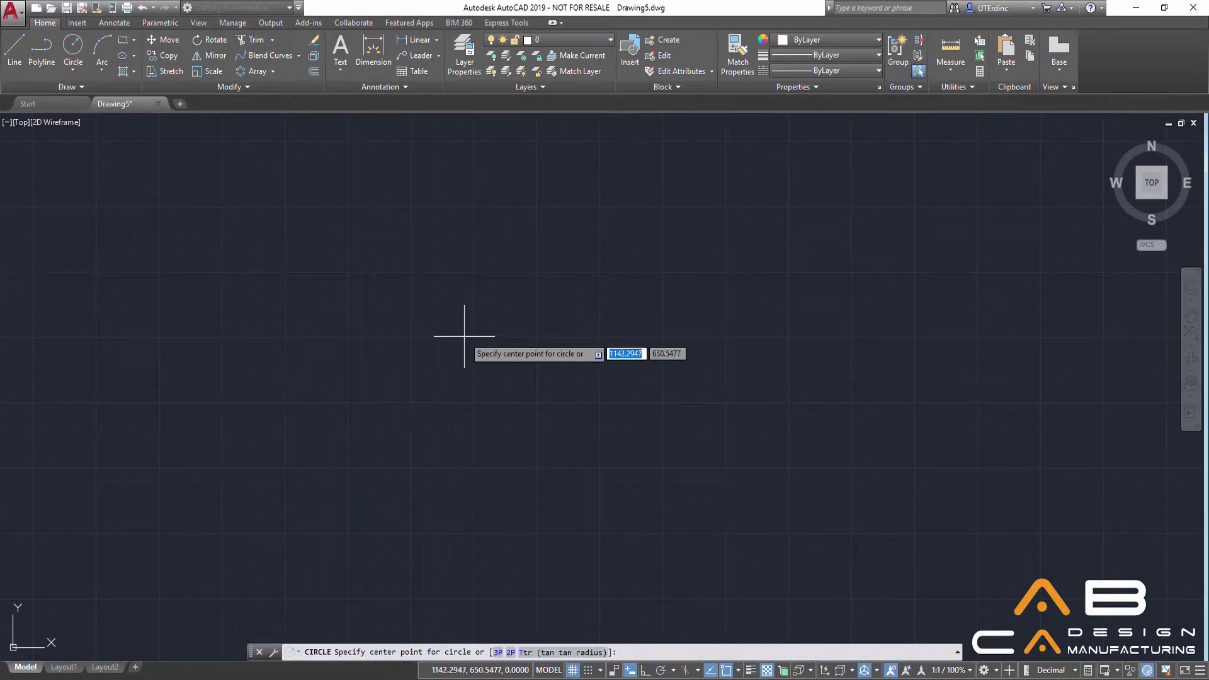
pyautogui.click(459, 309)
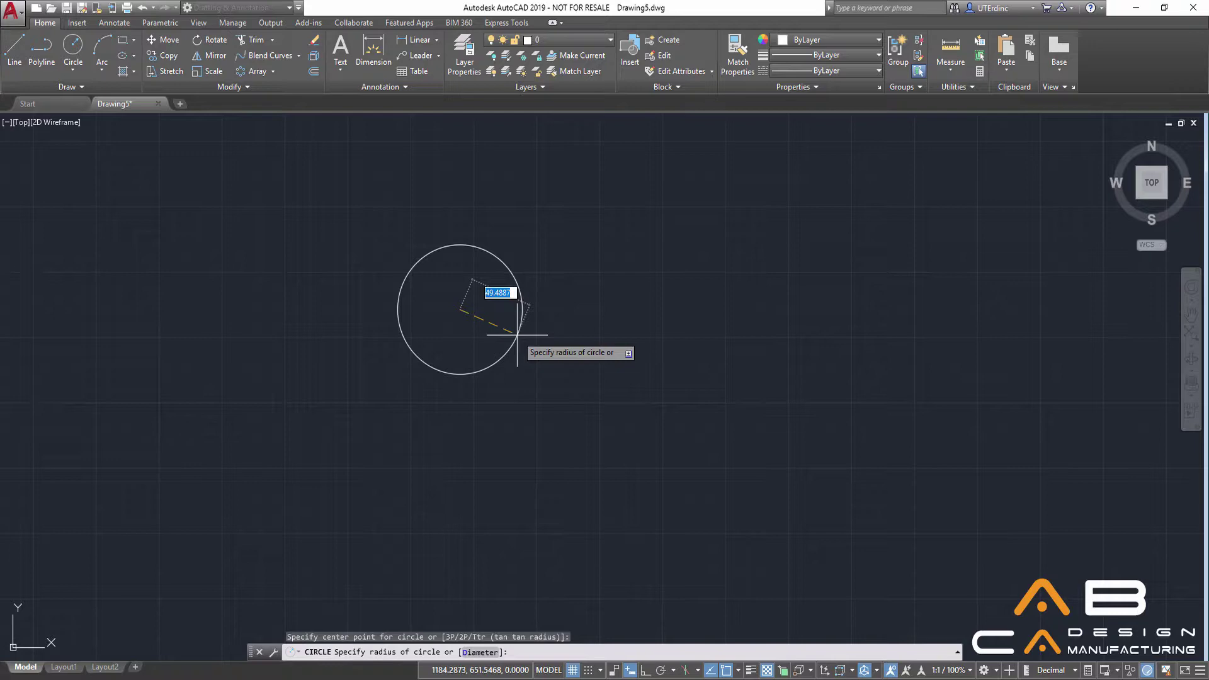
pyautogui.press('Down')
pyautogui.click(549, 370)
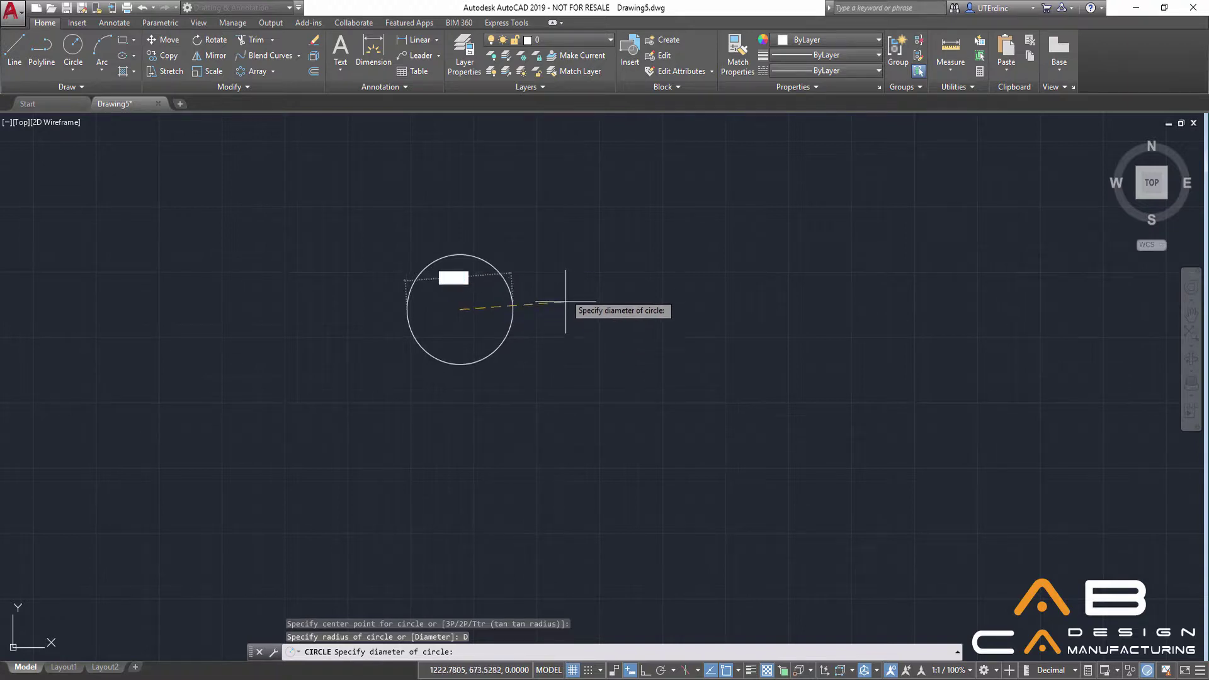
pyautogui.write('60')
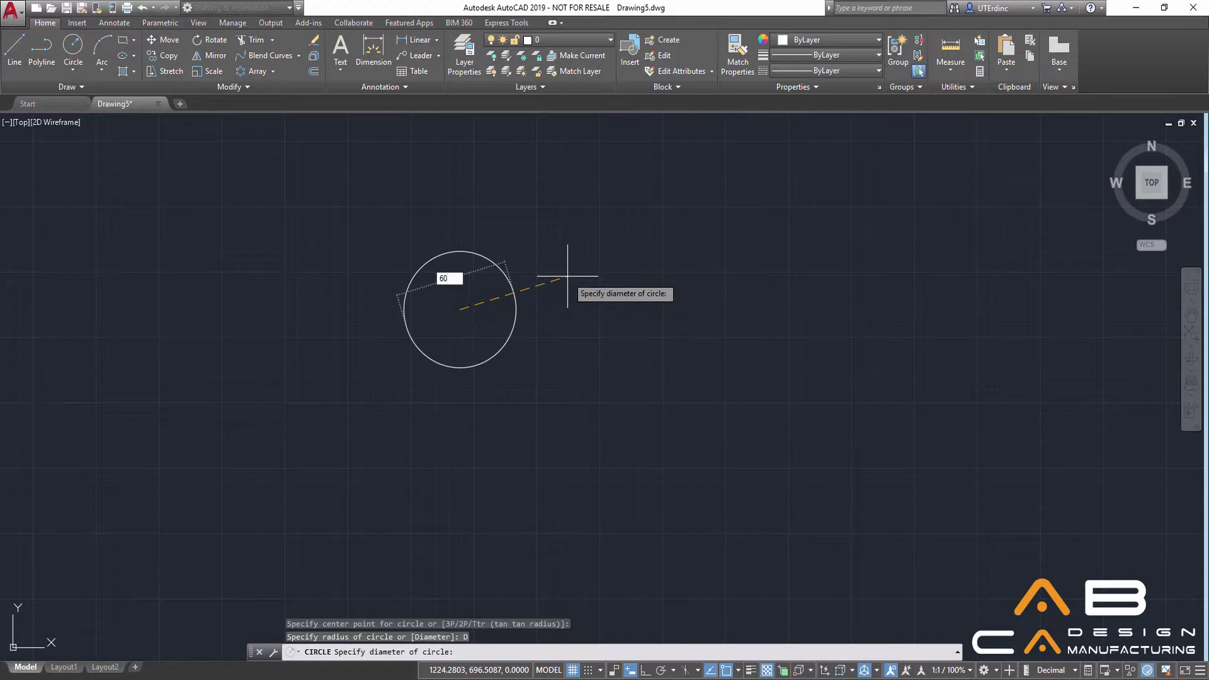
pyautogui.press('Return')
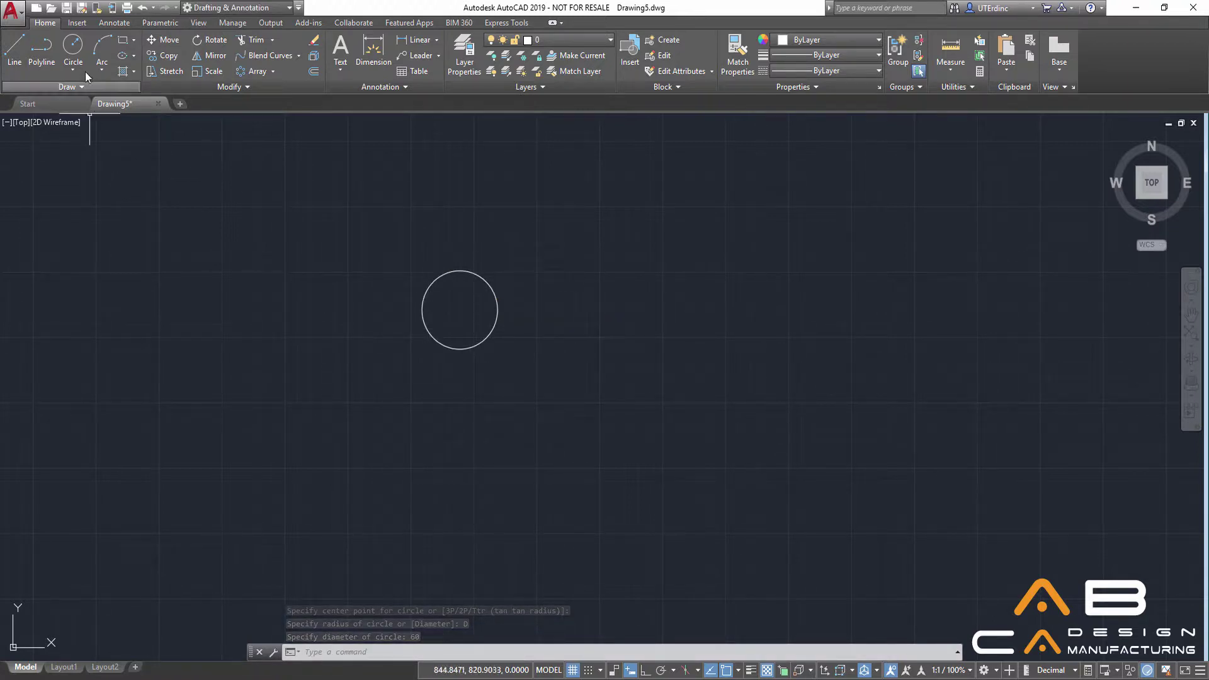
# Begin another circle, cancelling and restarting the Circle command.
pyautogui.click(72, 56)
pyautogui.press('Escape')
pyautogui.click(72, 57)
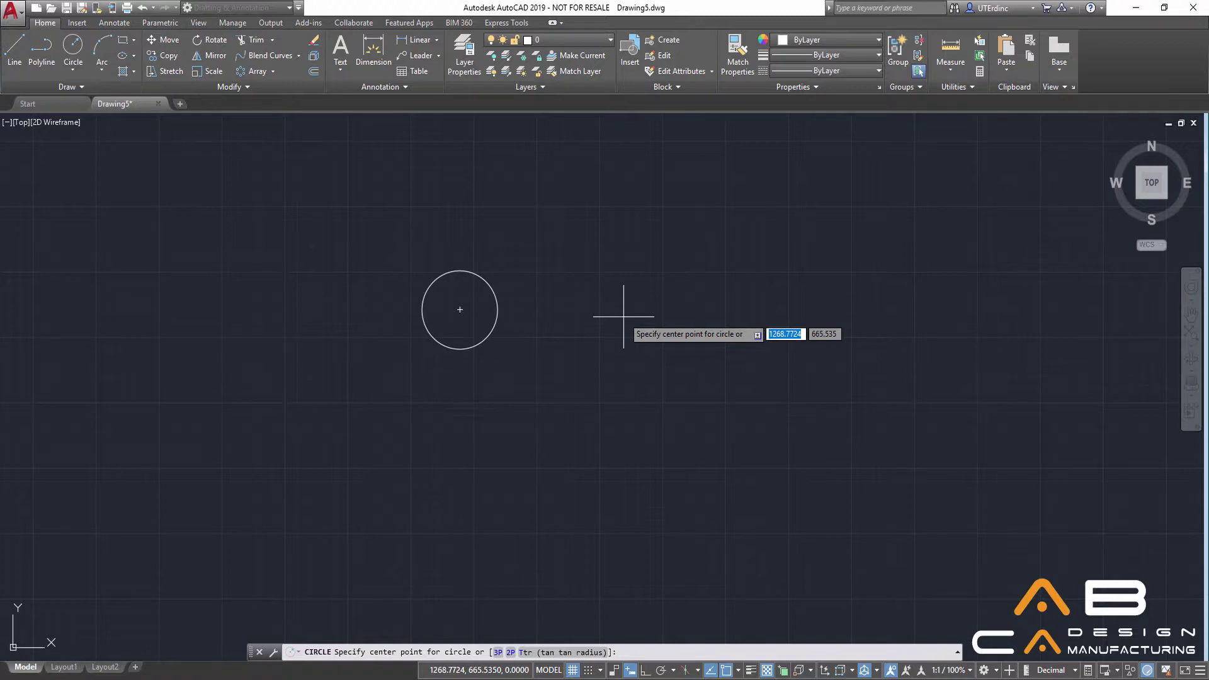
# Draw a larger circle right of the first using the 2P option and two diameter endpoints.
pyautogui.press('Down')
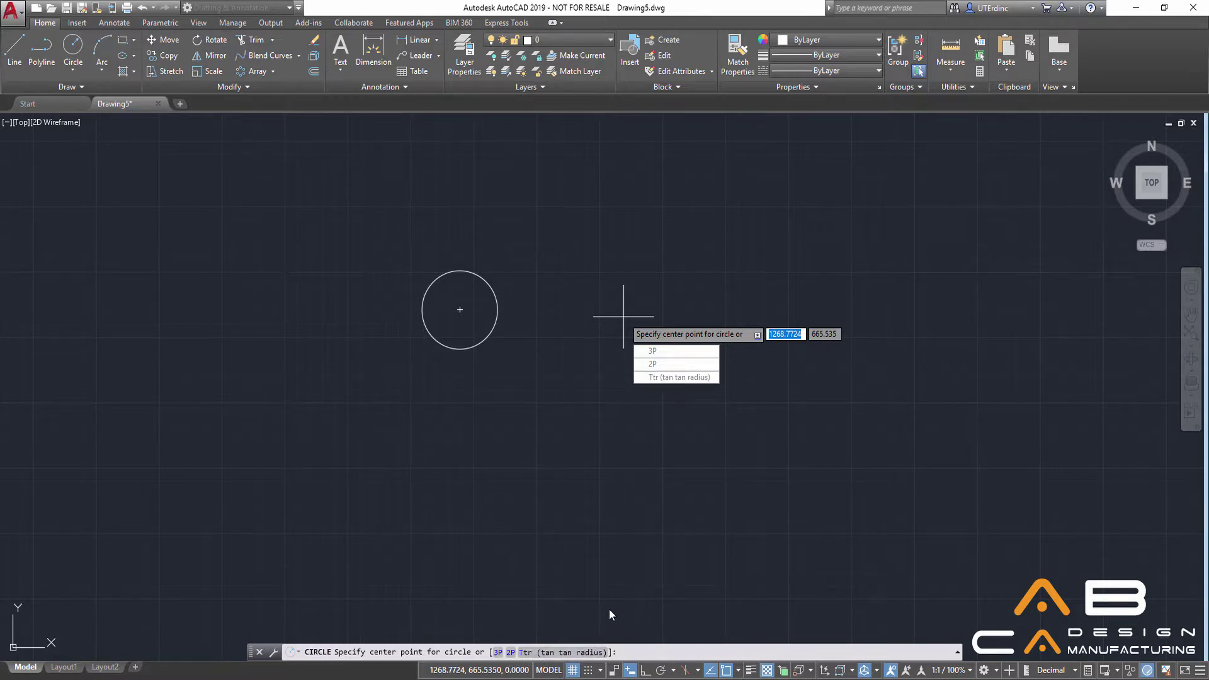
pyautogui.click(655, 364)
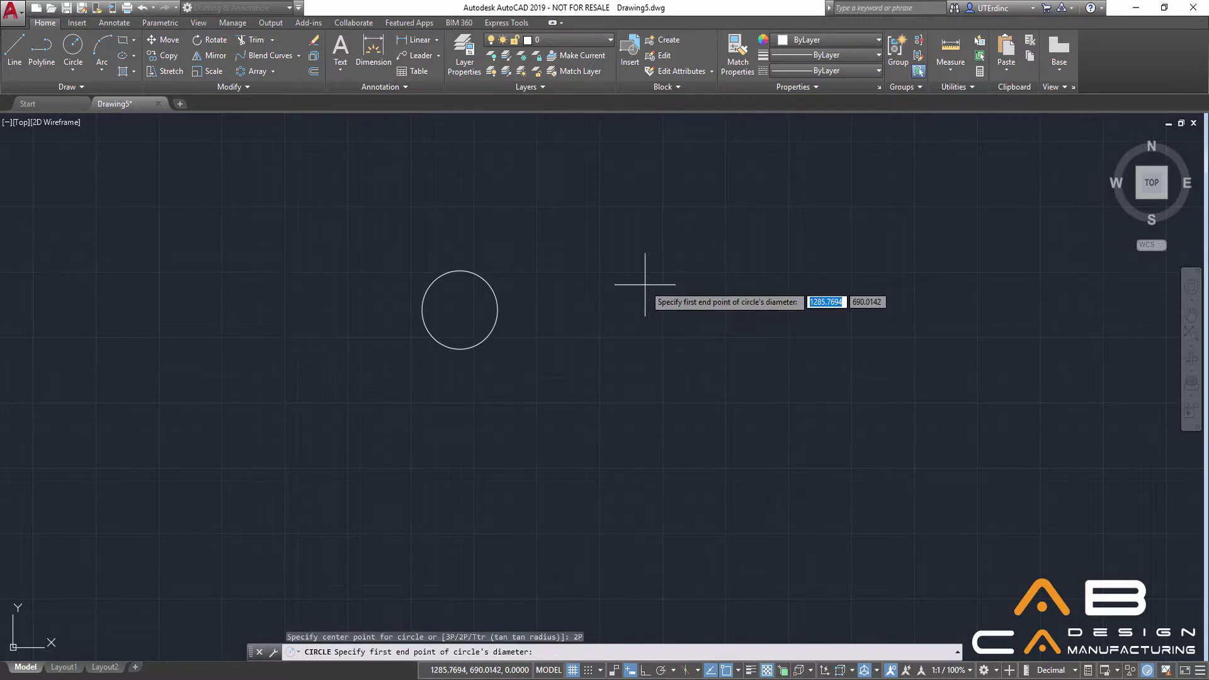
pyautogui.click(645, 284)
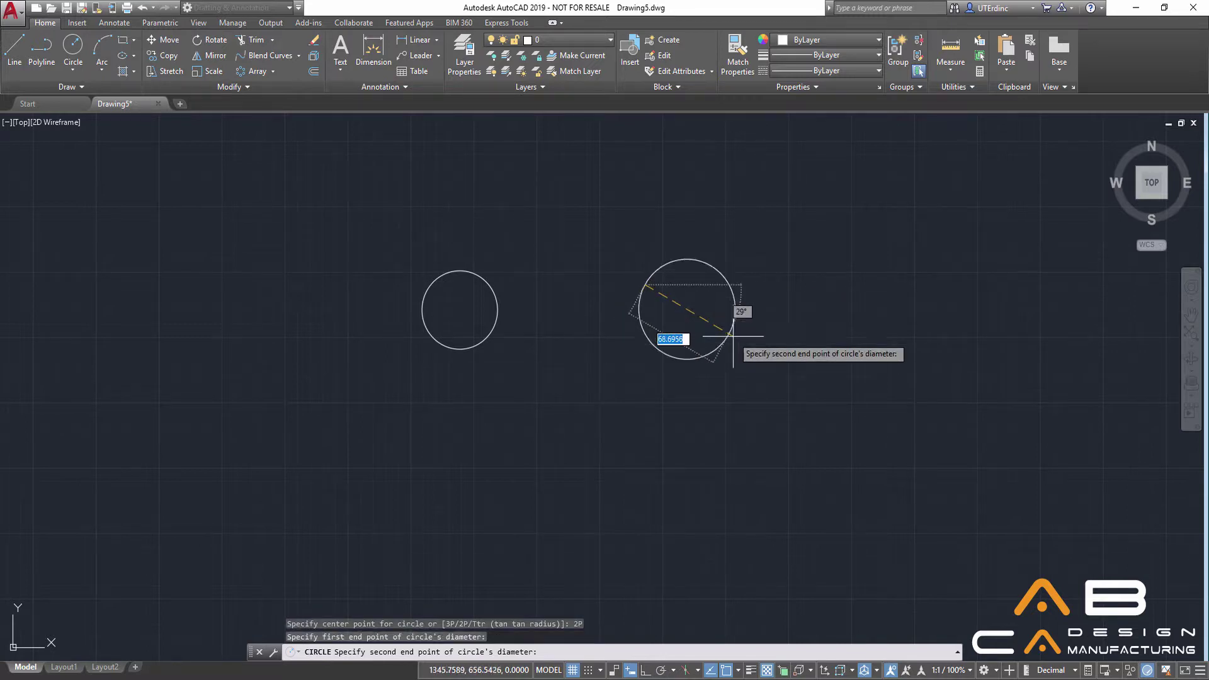
pyautogui.click(757, 348)
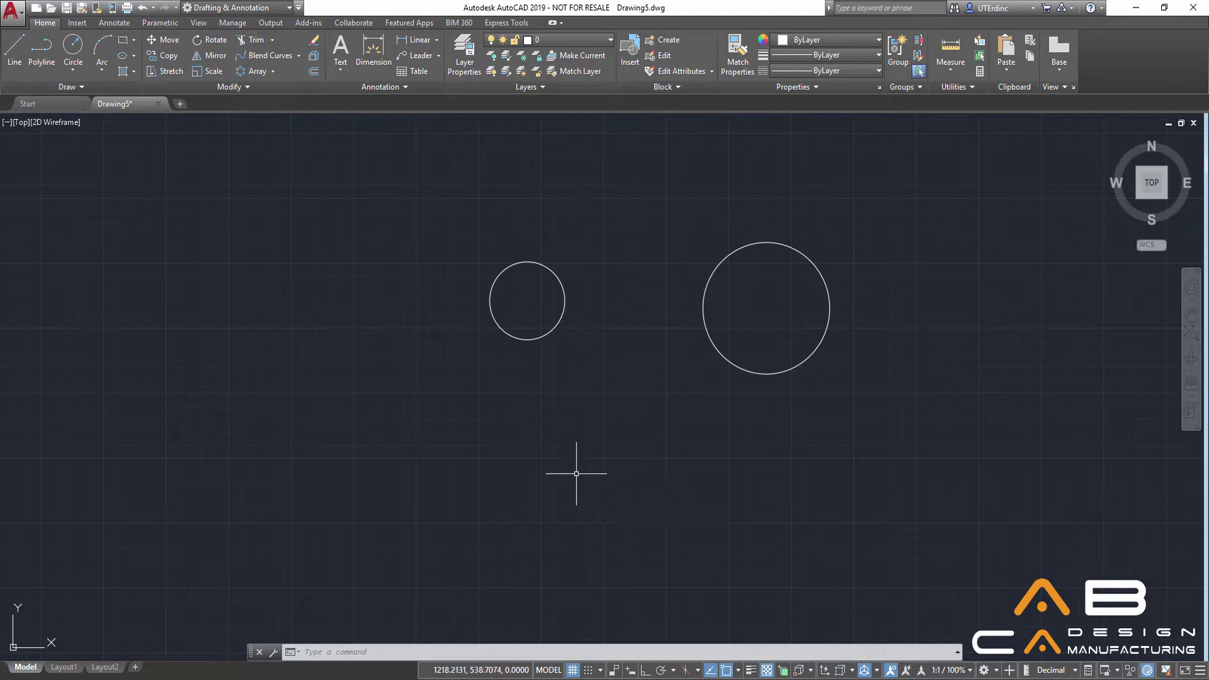
# Draw a line in the lower left, locking the angle at 30° then the length at 100.
pyautogui.click(21, 78)
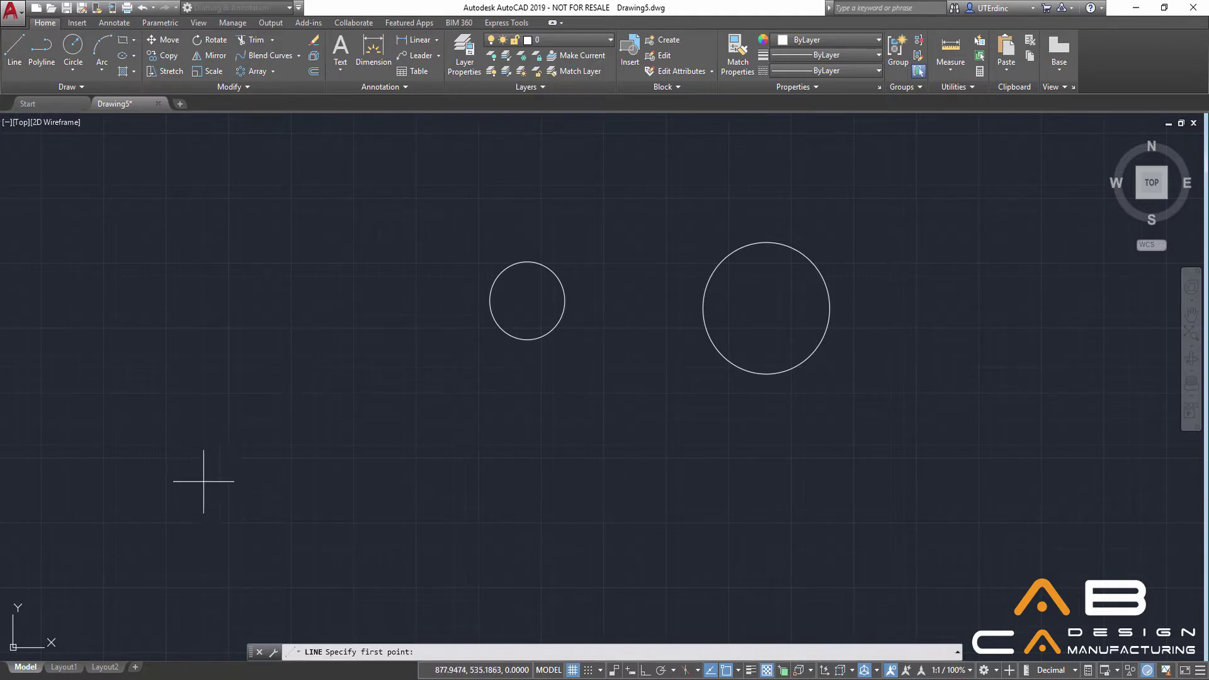
pyautogui.click(220, 507)
pyautogui.write('<')
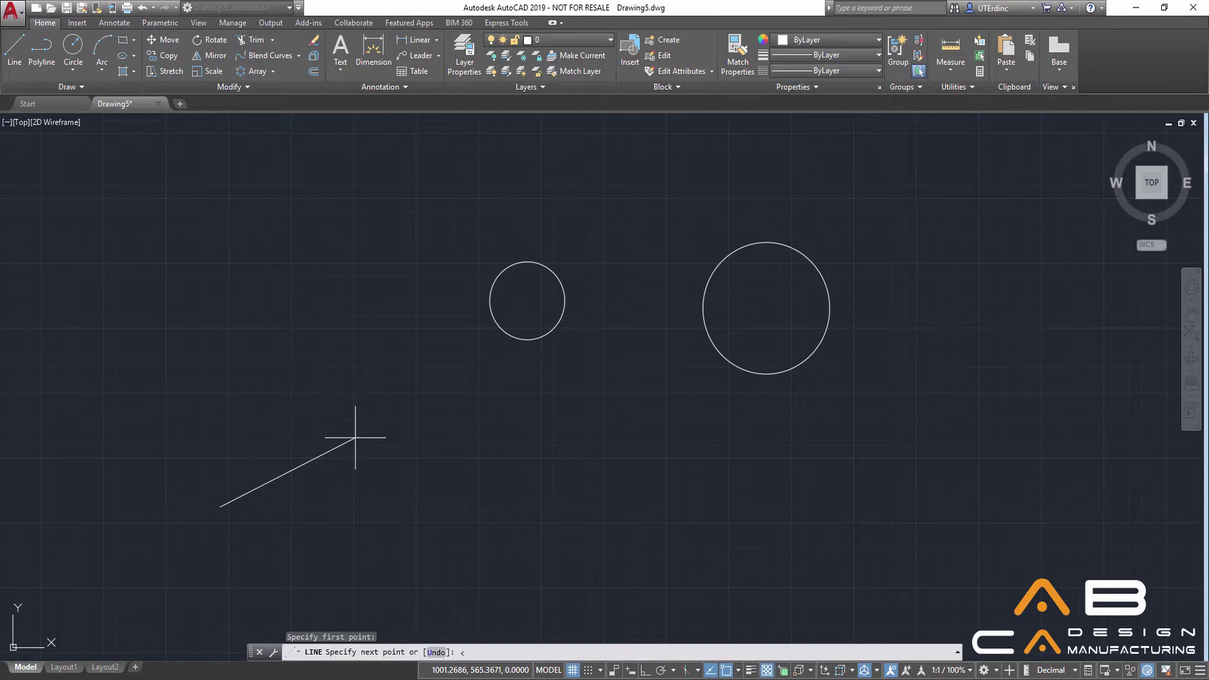
pyautogui.write('30')
pyautogui.press('Return')
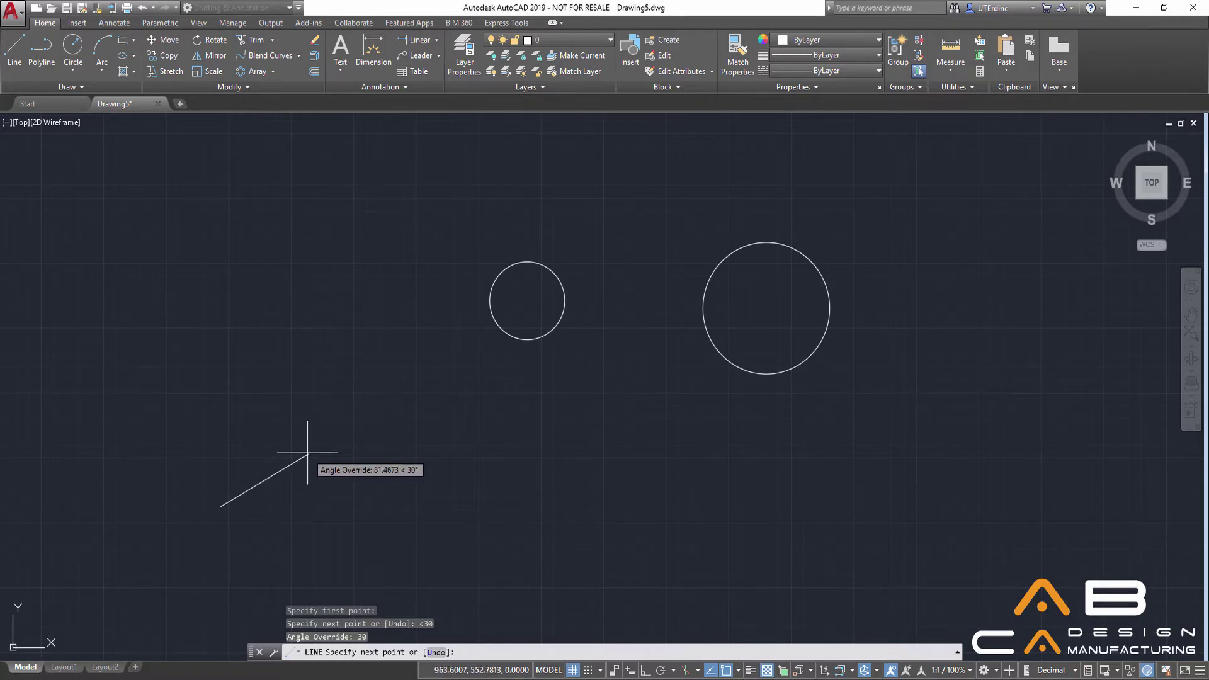
pyautogui.write('100')
pyautogui.press('Return')
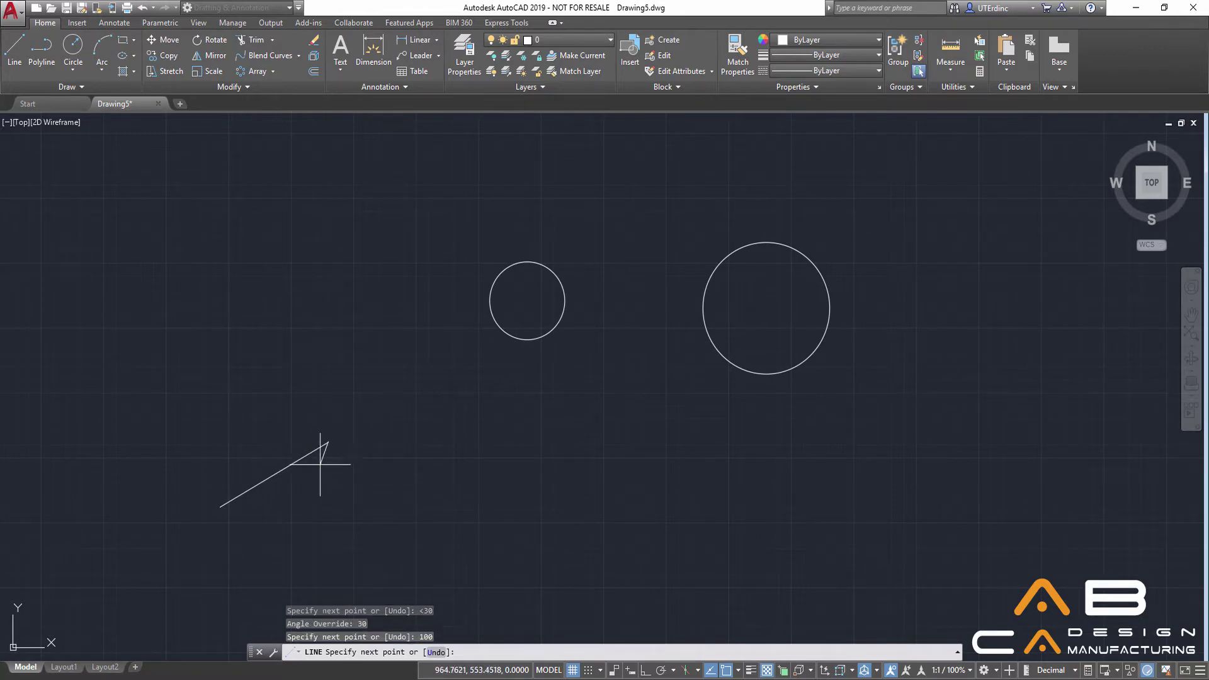
pyautogui.press('Return')
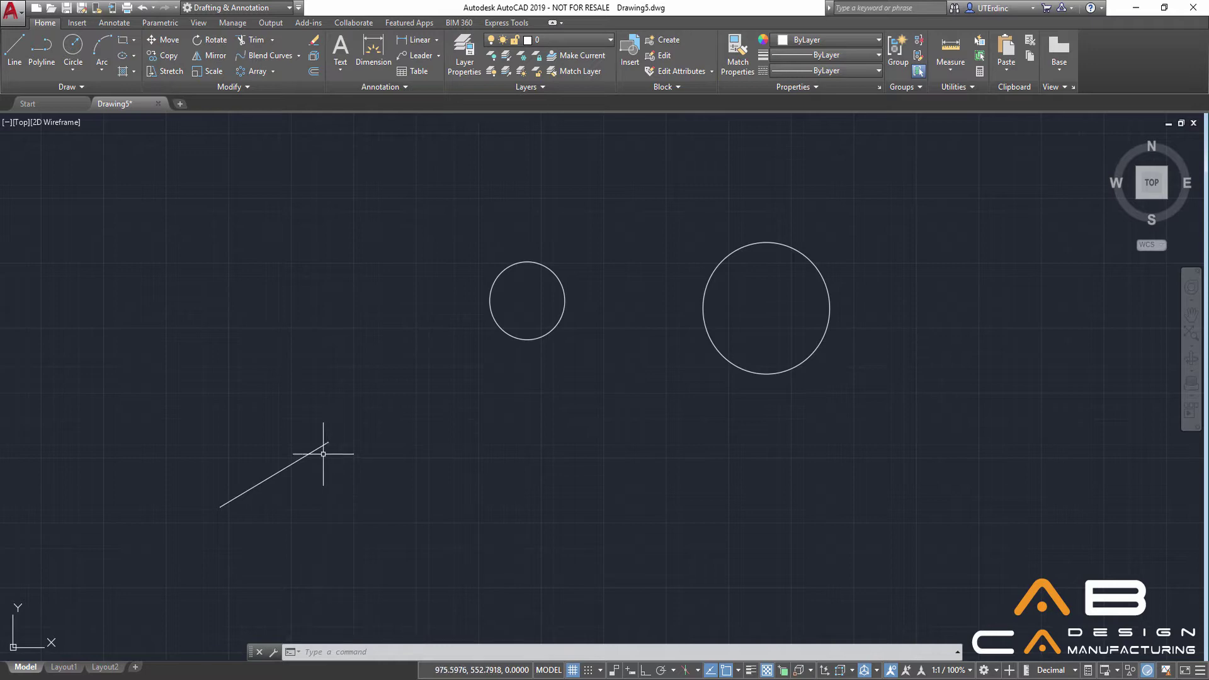
# Place a 25-unit-diameter circle just right of the slanted line.
pyautogui.click(72, 46)
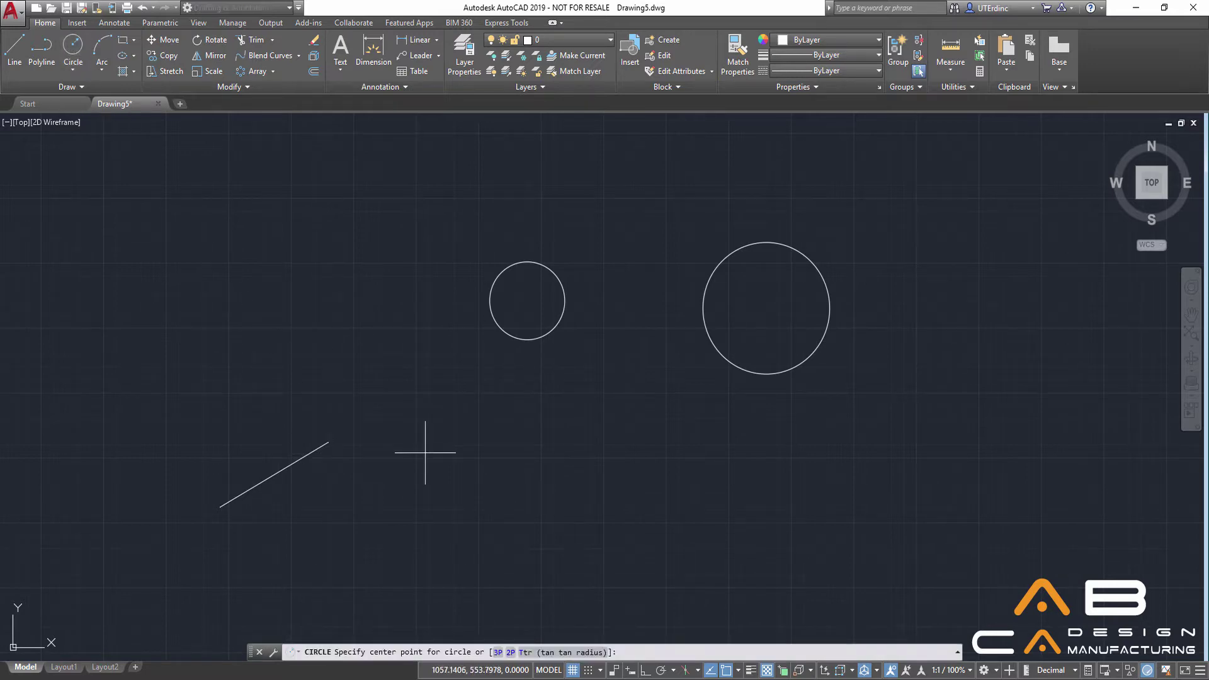
pyautogui.click(439, 471)
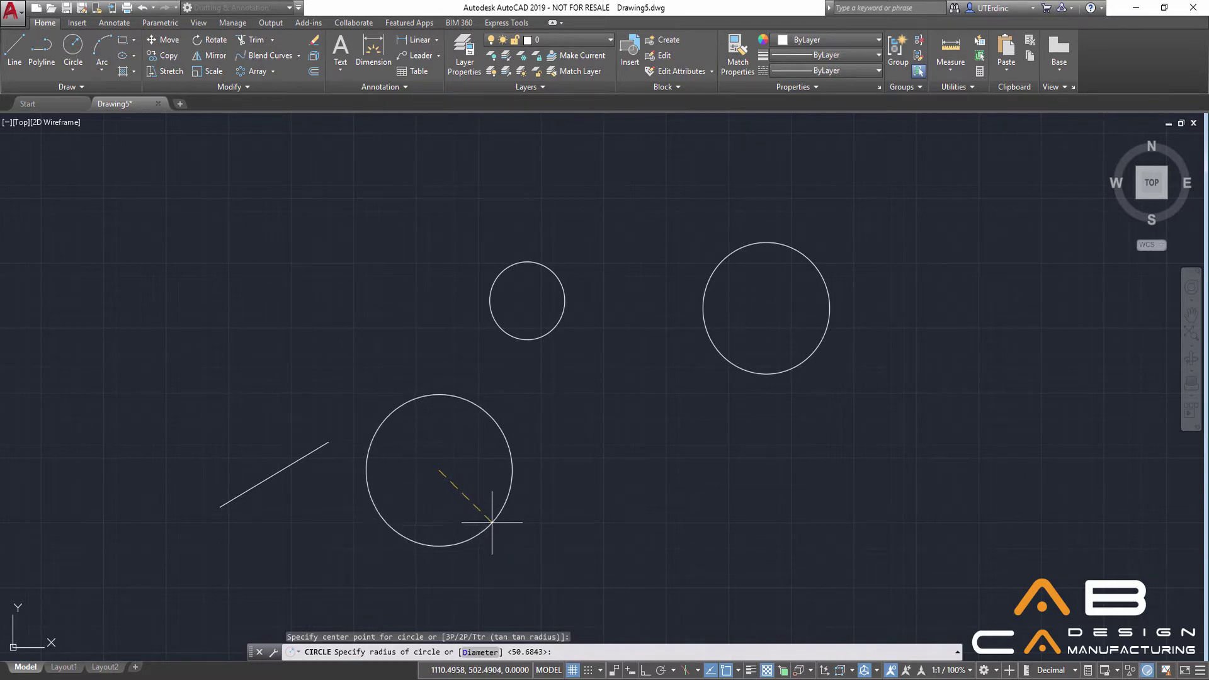
pyautogui.click(481, 652)
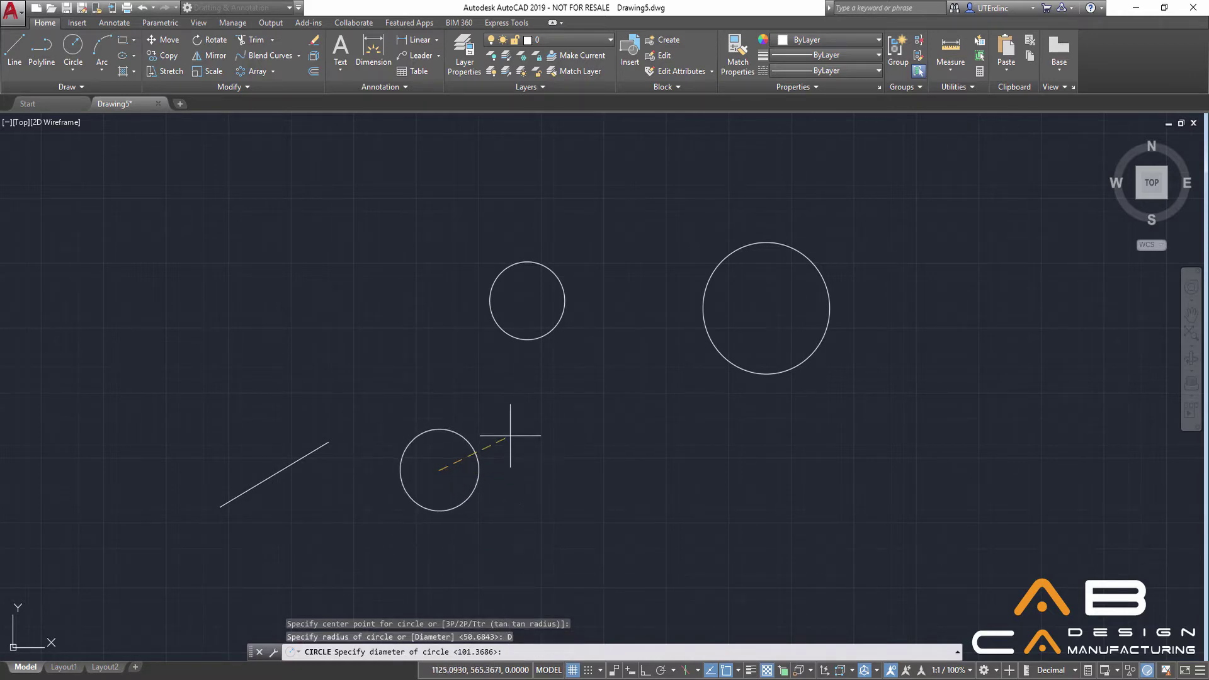
pyautogui.write('2')
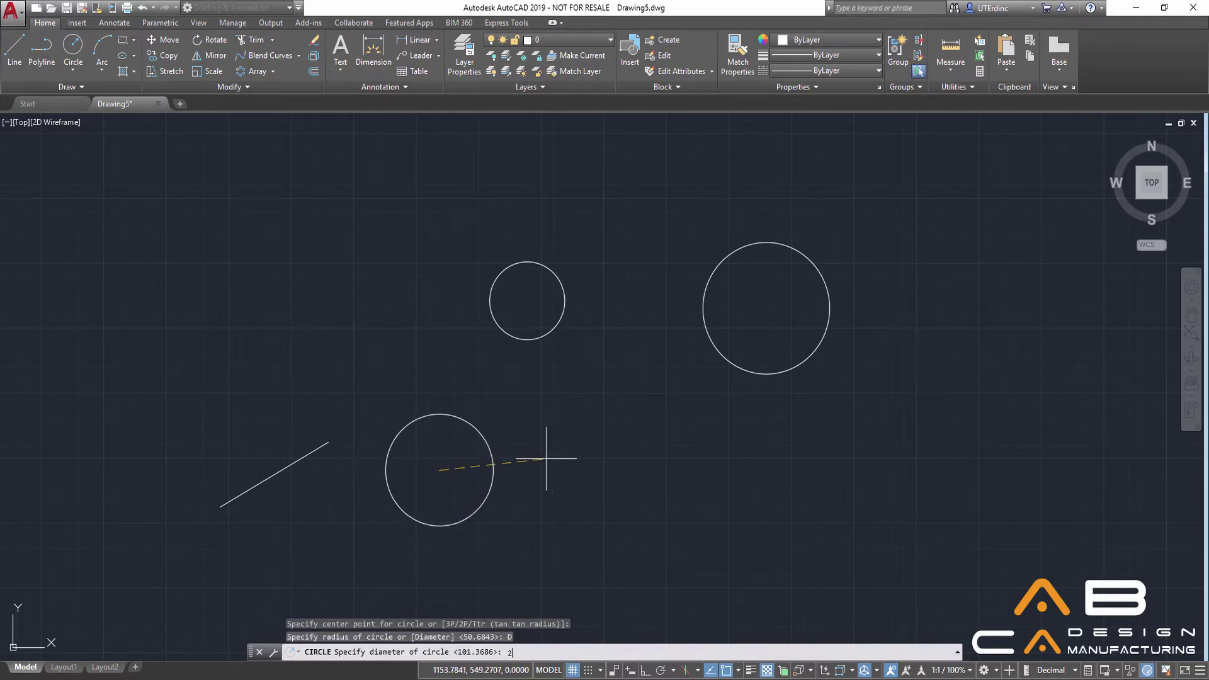
pyautogui.write('5')
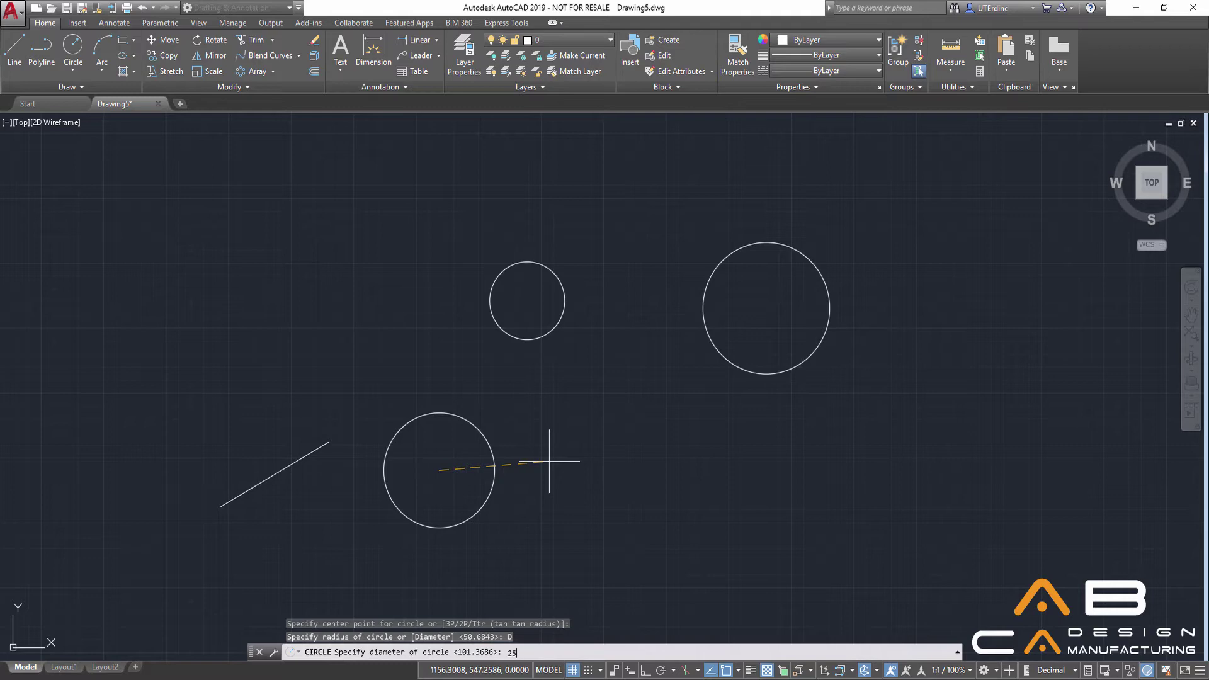
pyautogui.press('Return')
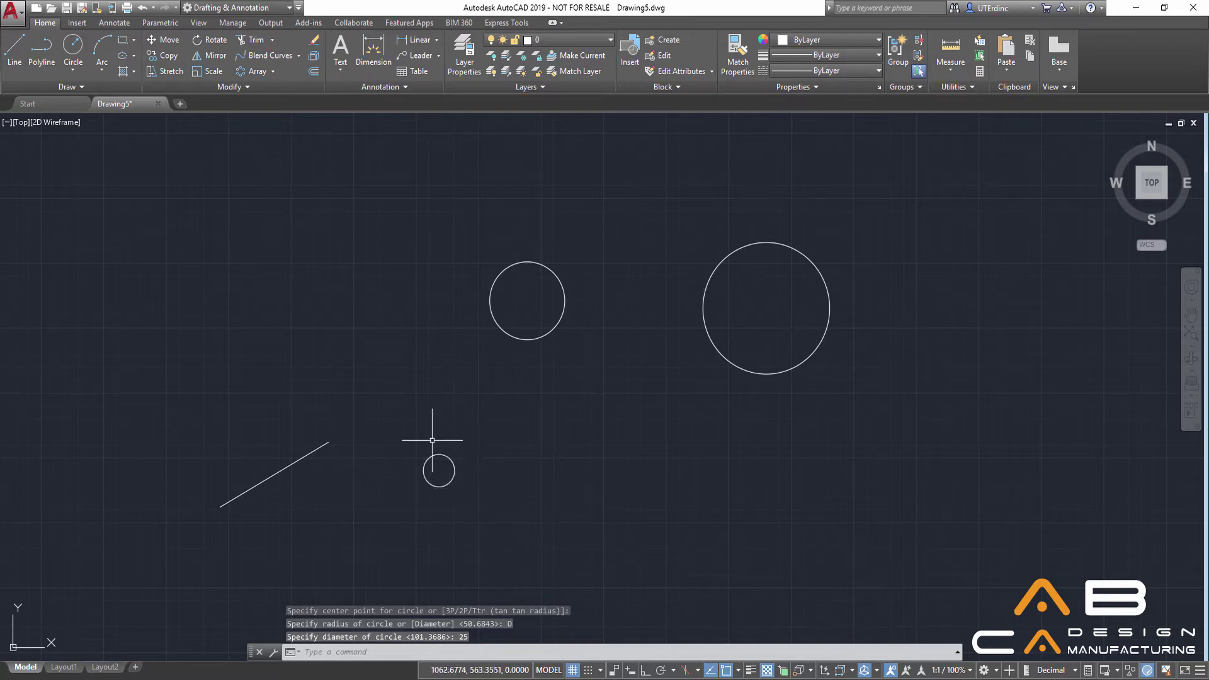
pyautogui.click(81, 61)
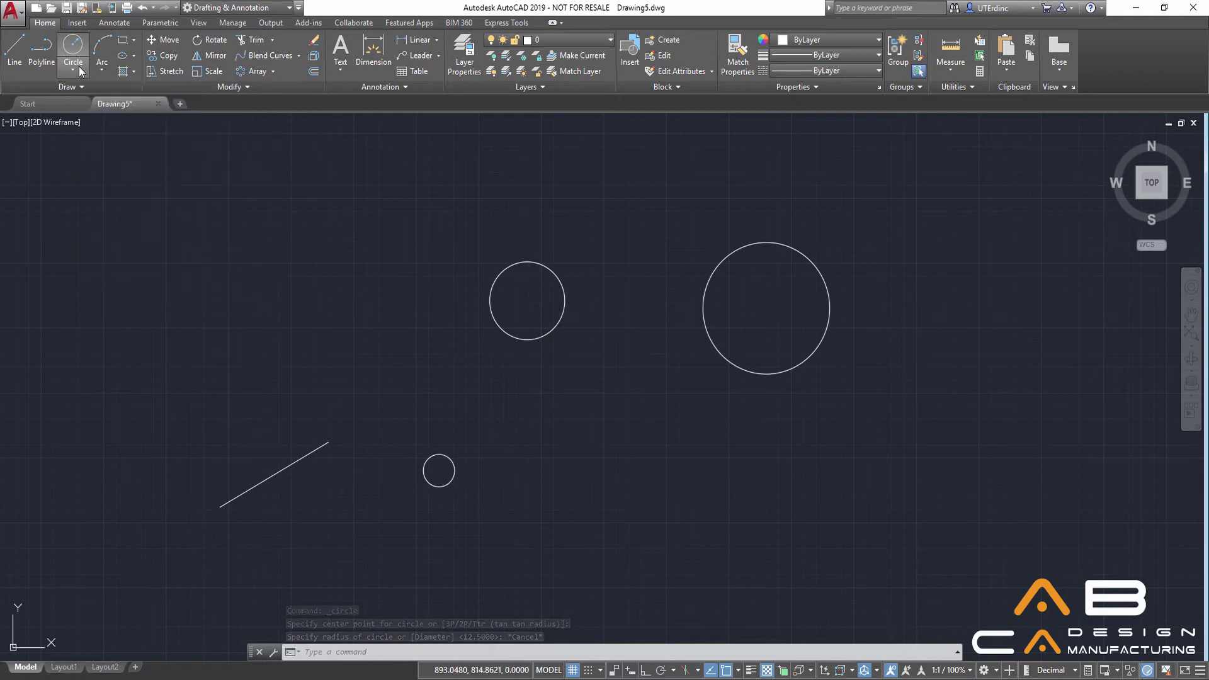
# Draw a large 2-Point circle below the upper circles, then undo the last step.
pyautogui.click(79, 73)
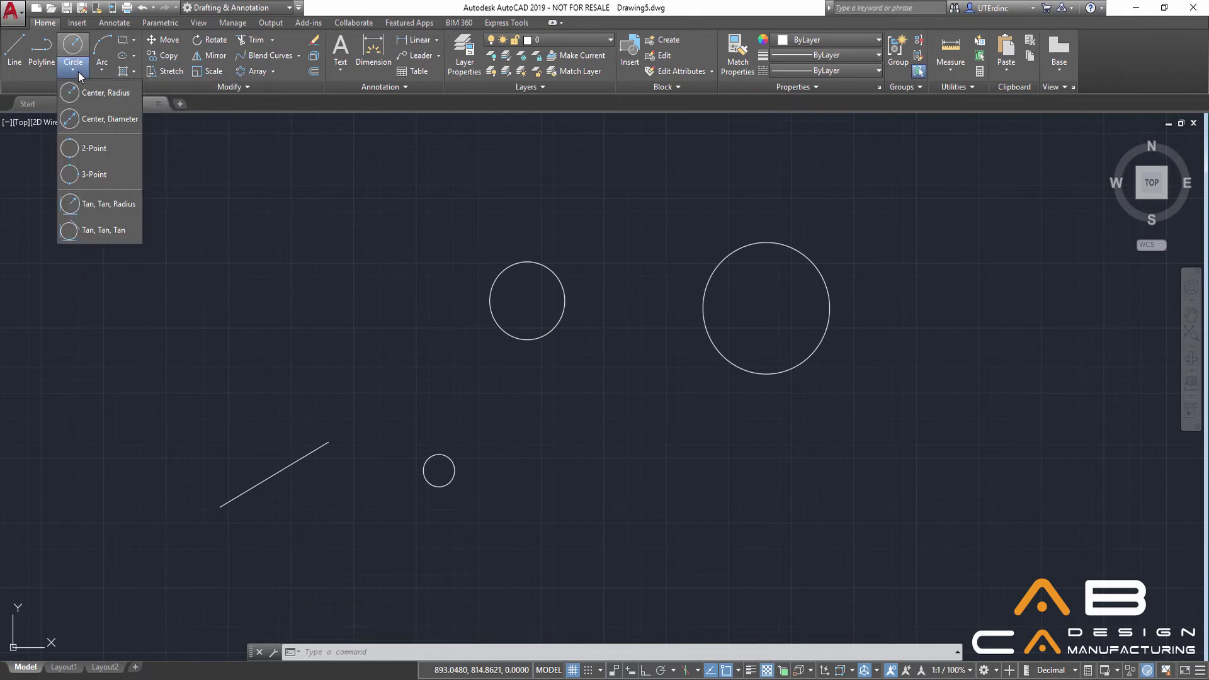
pyautogui.click(95, 149)
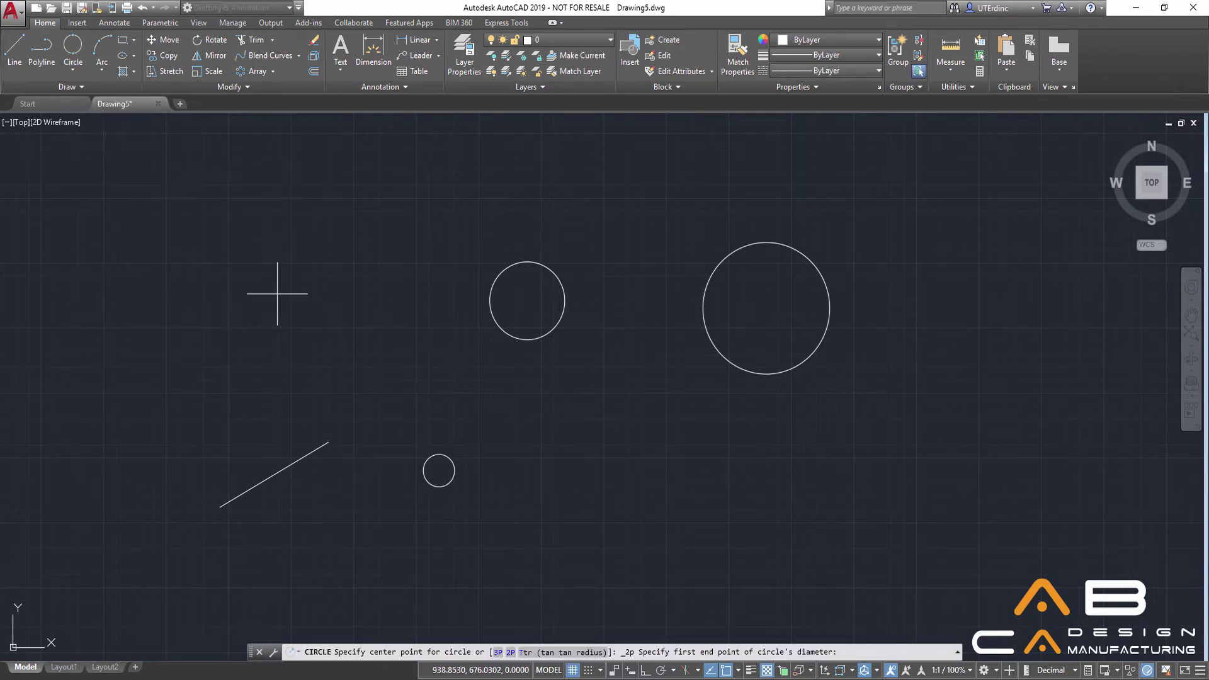
pyautogui.click(563, 485)
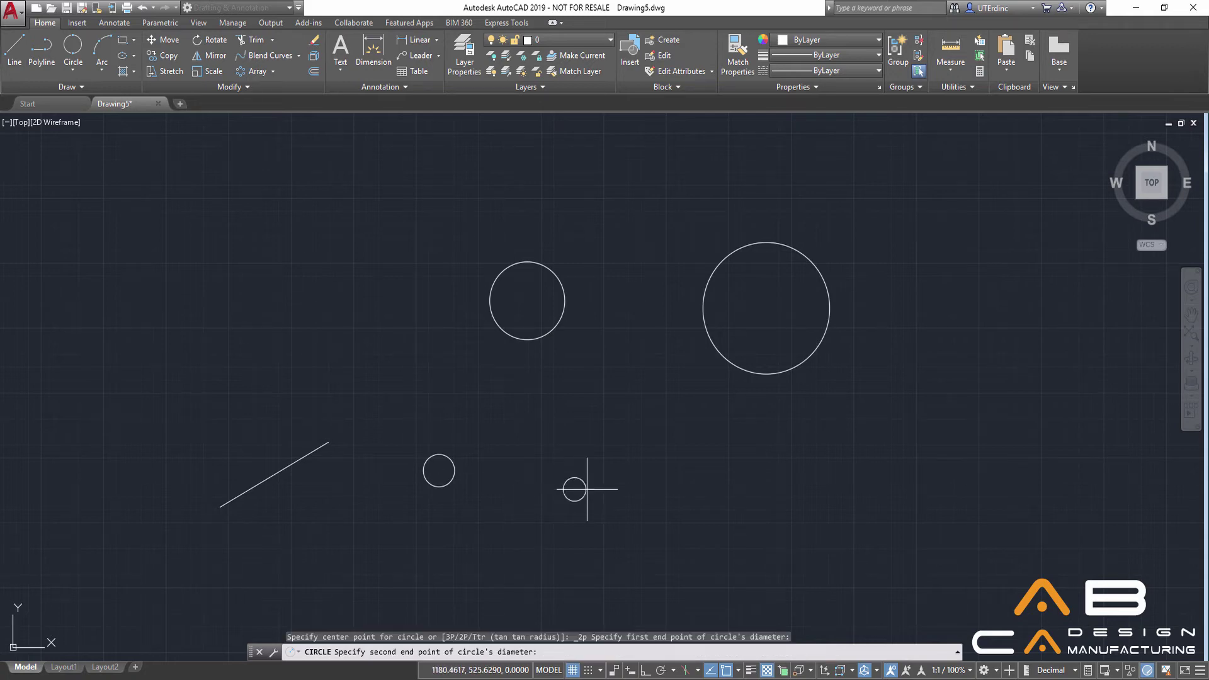
pyautogui.click(711, 486)
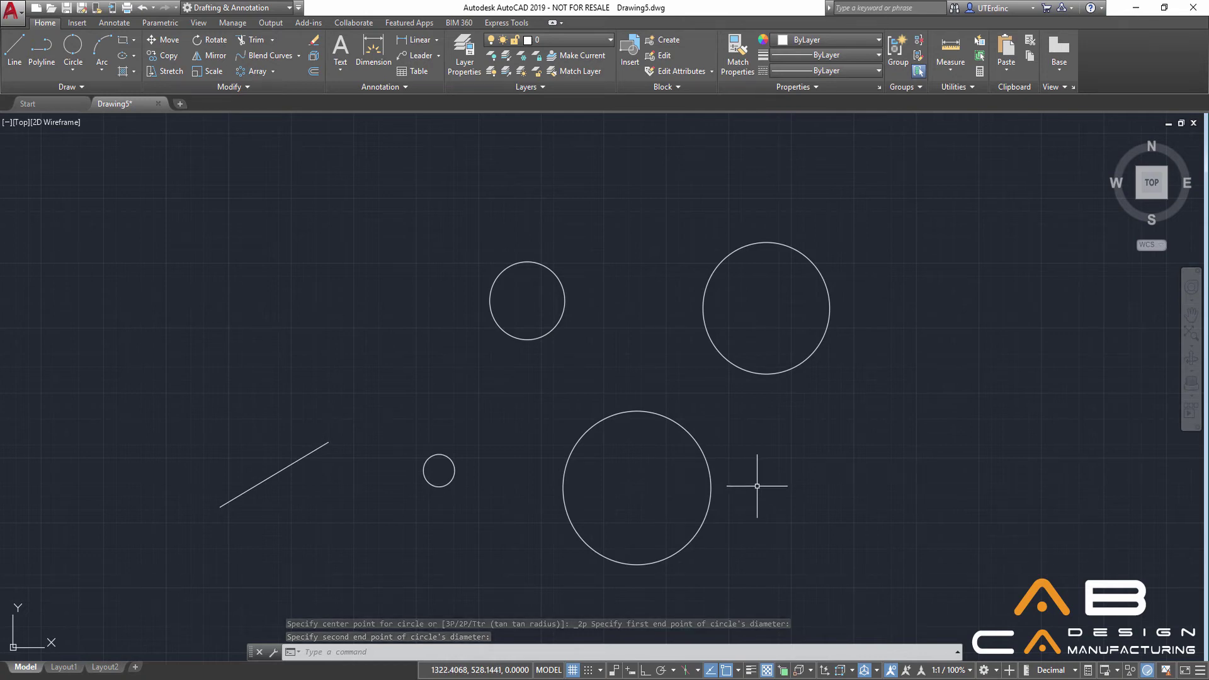
pyautogui.hotkey('ctrl', 'z')
# Undo one more earlier drawing step.
pyautogui.hotkey('ctrl', 'z')
pyautogui.hotkey('ctrl', 'z')
pyautogui.hotkey('ctrl', 'z')
pyautogui.hotkey('ctrl', 'z')
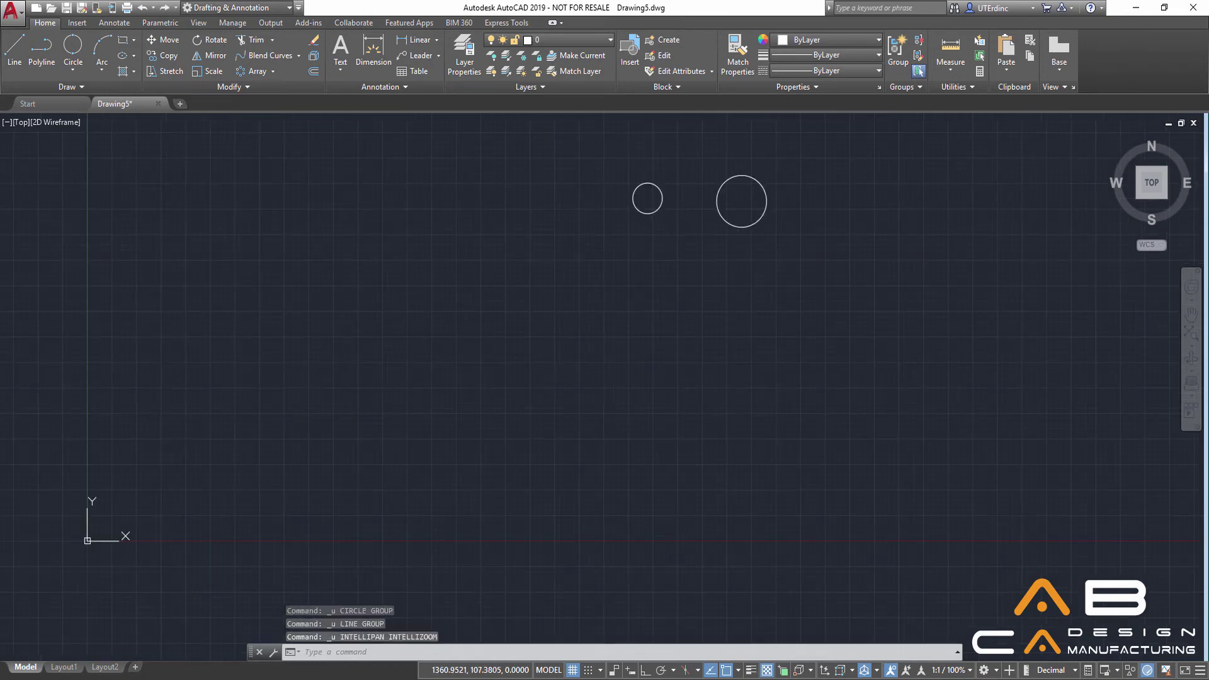
pyautogui.hotkey('ctrl', 'z')
pyautogui.hotkey('ctrl', 'z')
pyautogui.hotkey('ctrl', 'z')
pyautogui.hotkey('ctrl', 'z')
pyautogui.hotkey('ctrl', 'z')
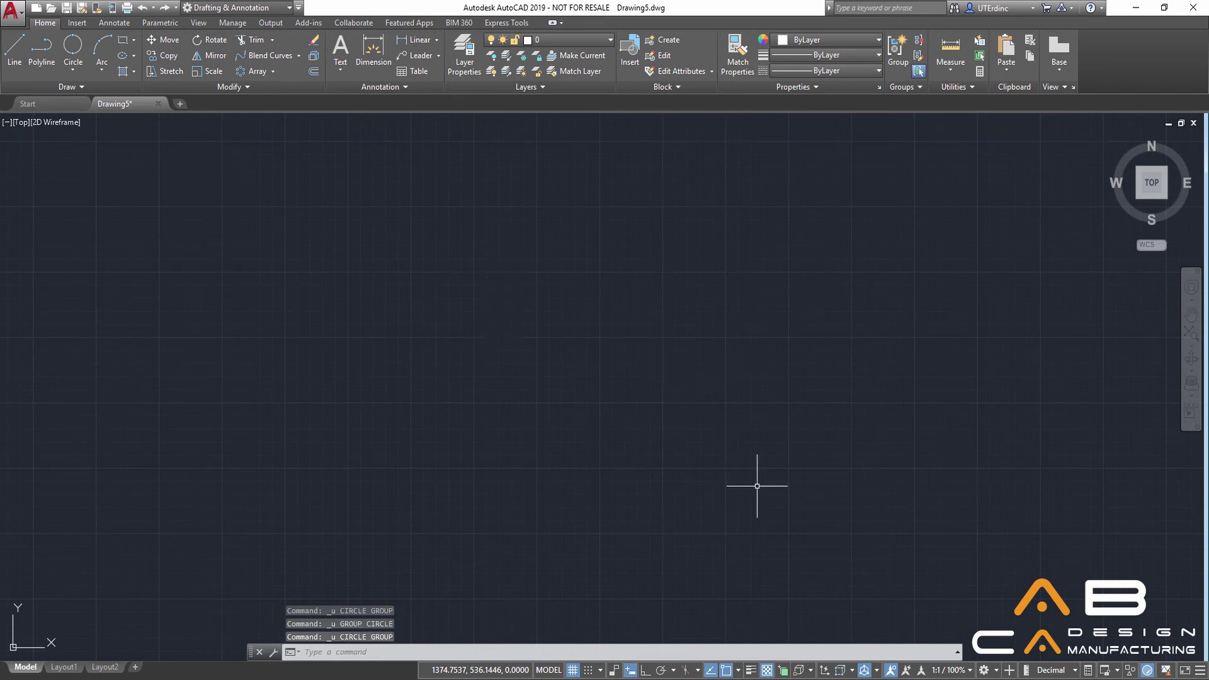